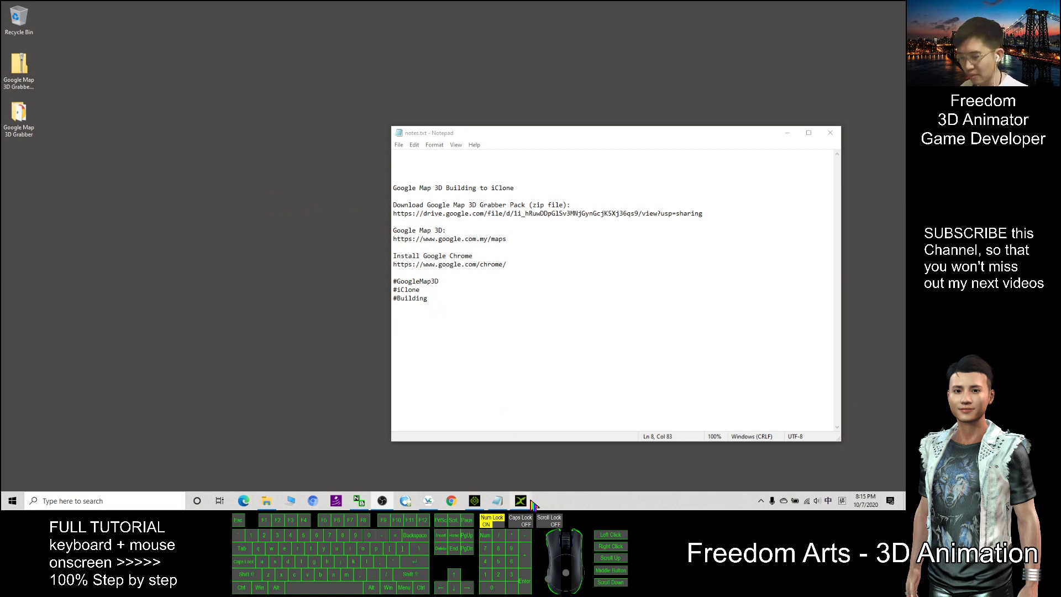
left_click(481, 503)
left_click(482, 504)
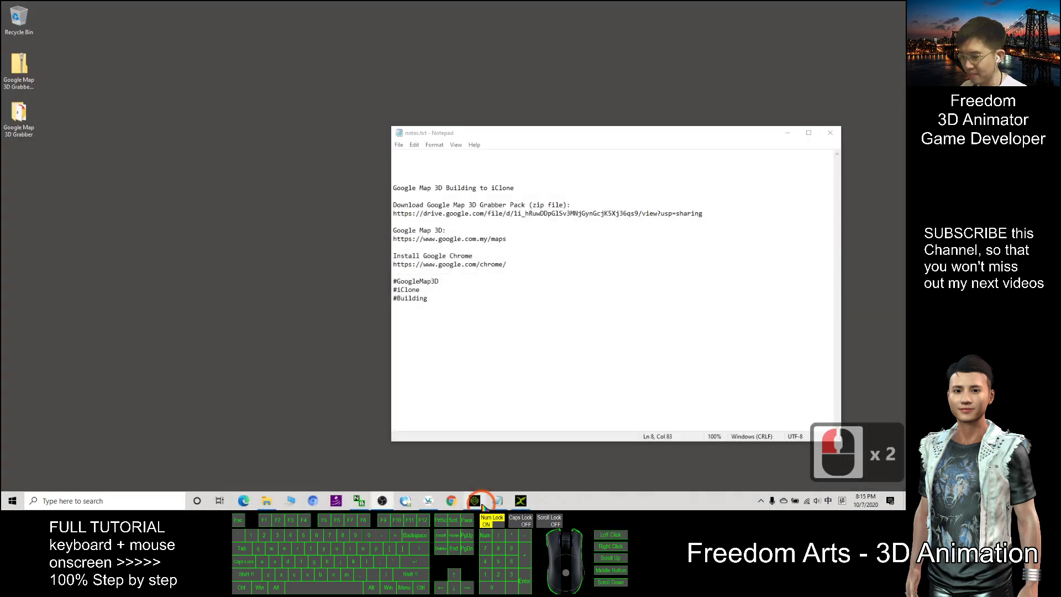
left_click(186, 157)
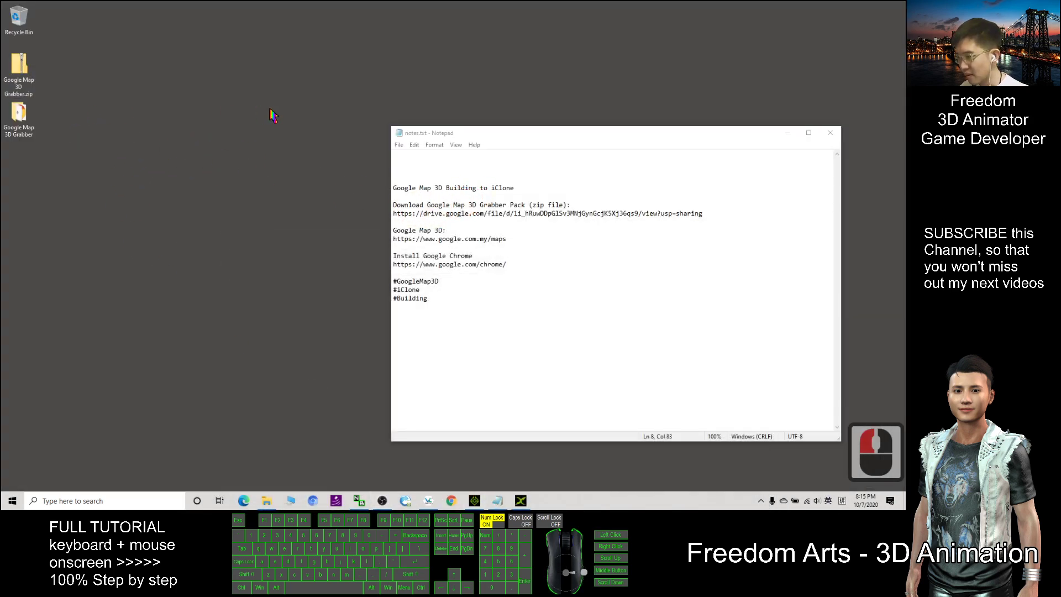
Review the Google Map 3D Grabber Pack download link in the notes and the extraction options for the zip file on the desktop.
left_click_drag(395, 214, 707, 214)
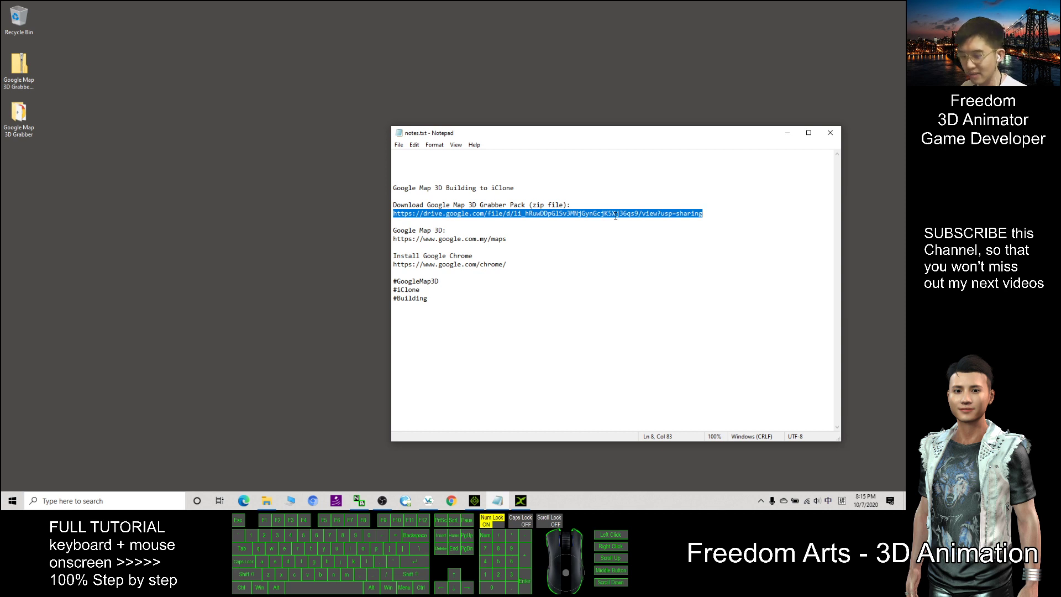
left_click_drag(431, 205, 523, 209)
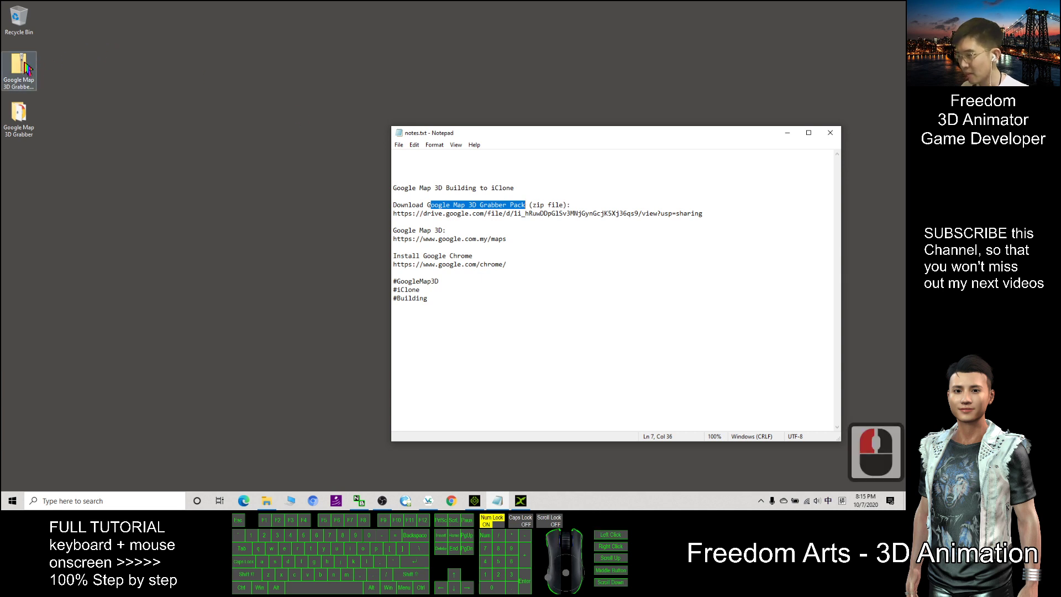
left_click(27, 87)
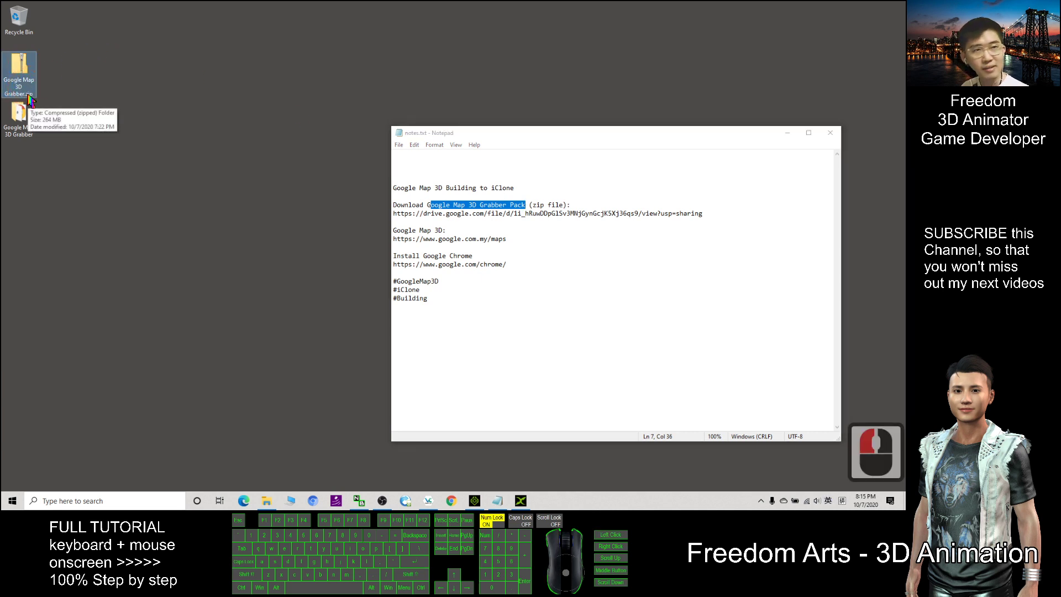
right_click(22, 67)
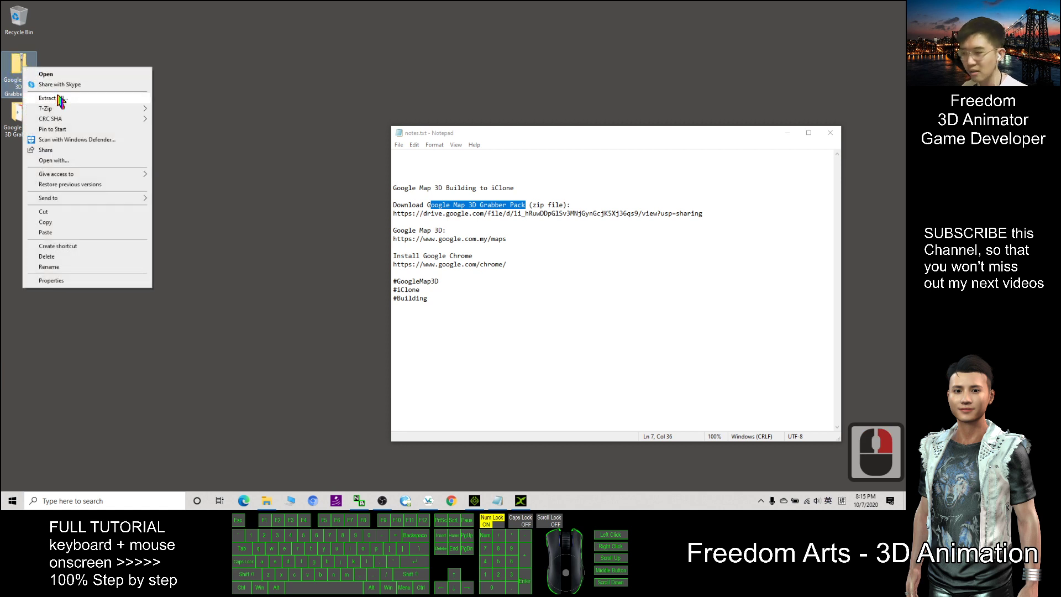
left_click(346, 78)
Launch blender.exe from the nested blender-2.90.1-windows64 folder inside Google Map 3D Grabber and dismiss the splash screen.
double_click(24, 121)
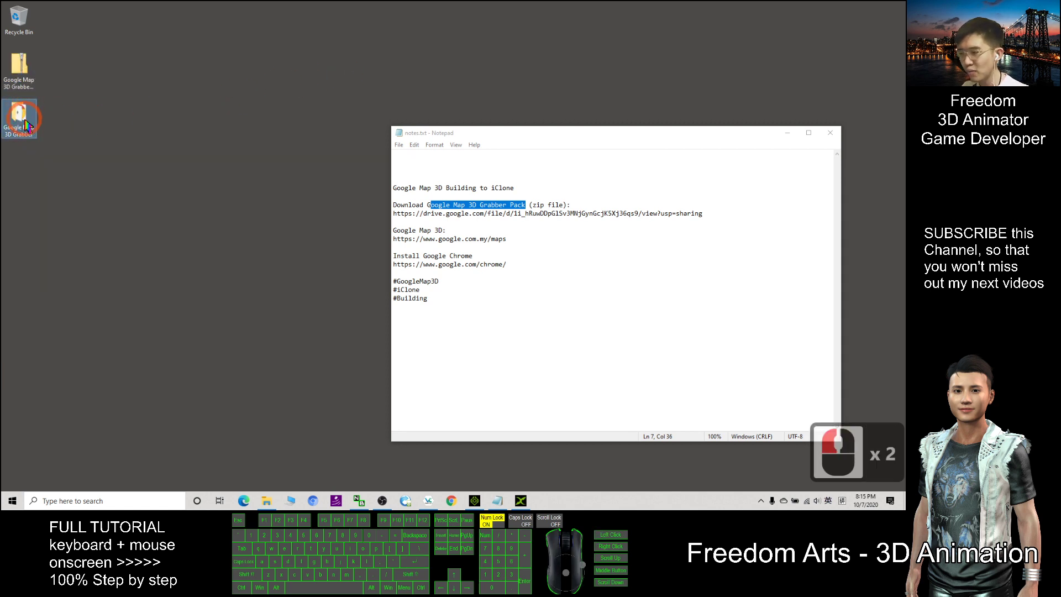
double_click(21, 121)
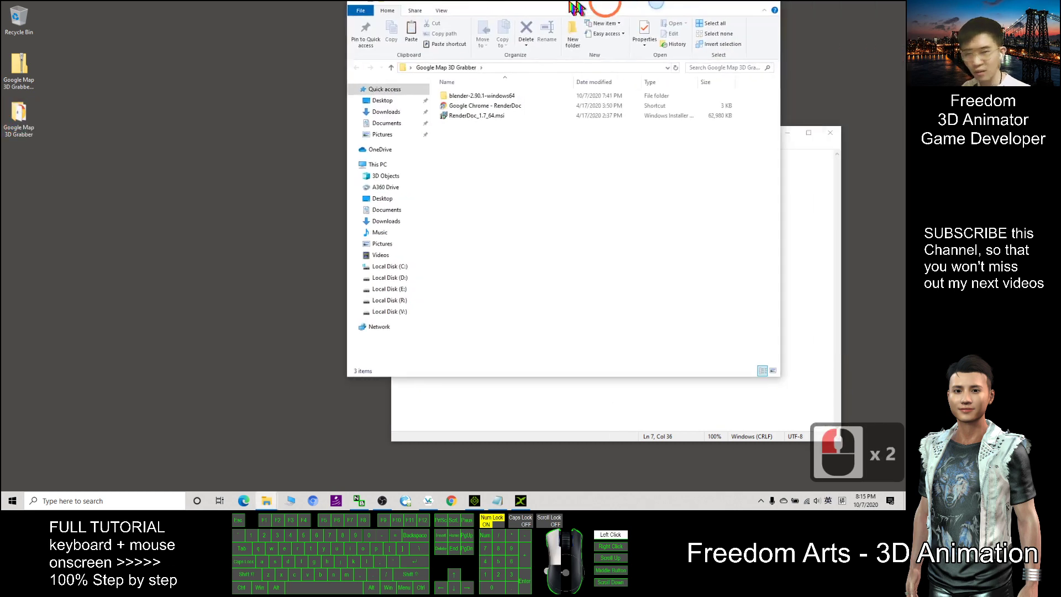
left_click_drag(597, 5, 349, 121)
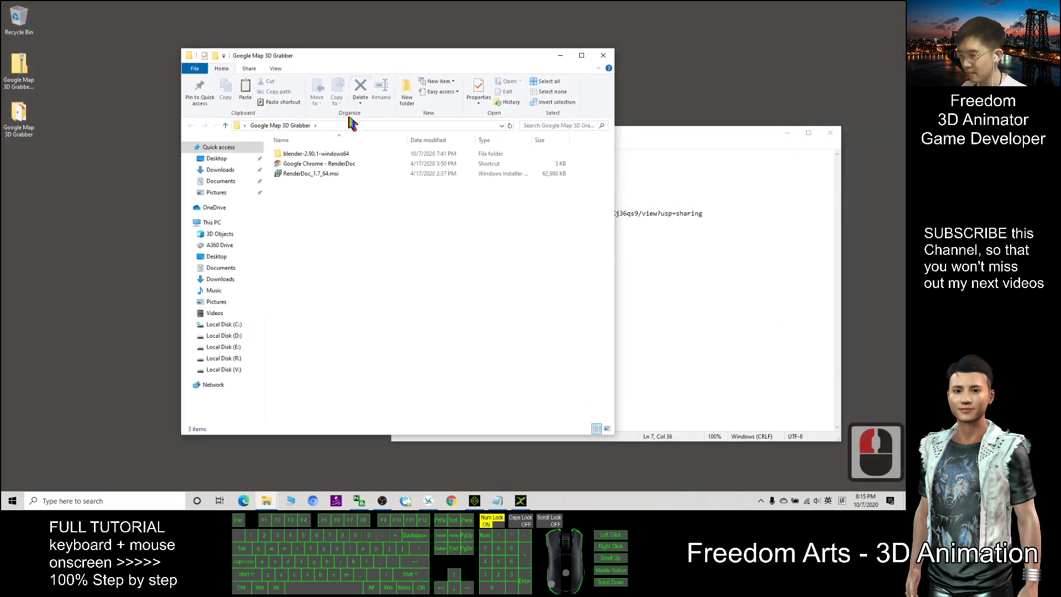
double_click(311, 155)
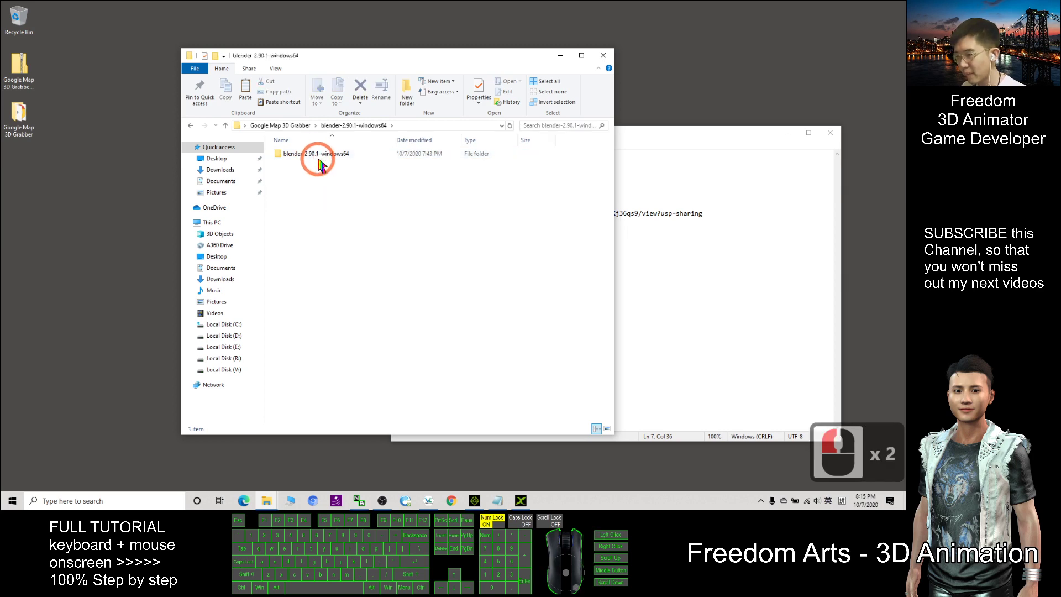
scroll(354, 265, "up", 8)
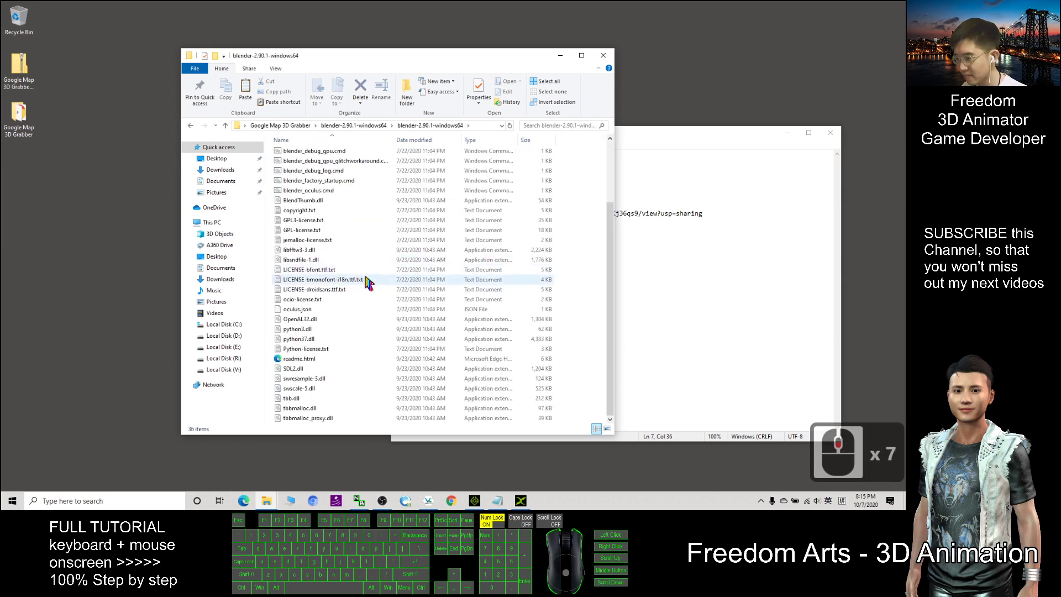
left_click(297, 215)
double_click(297, 215)
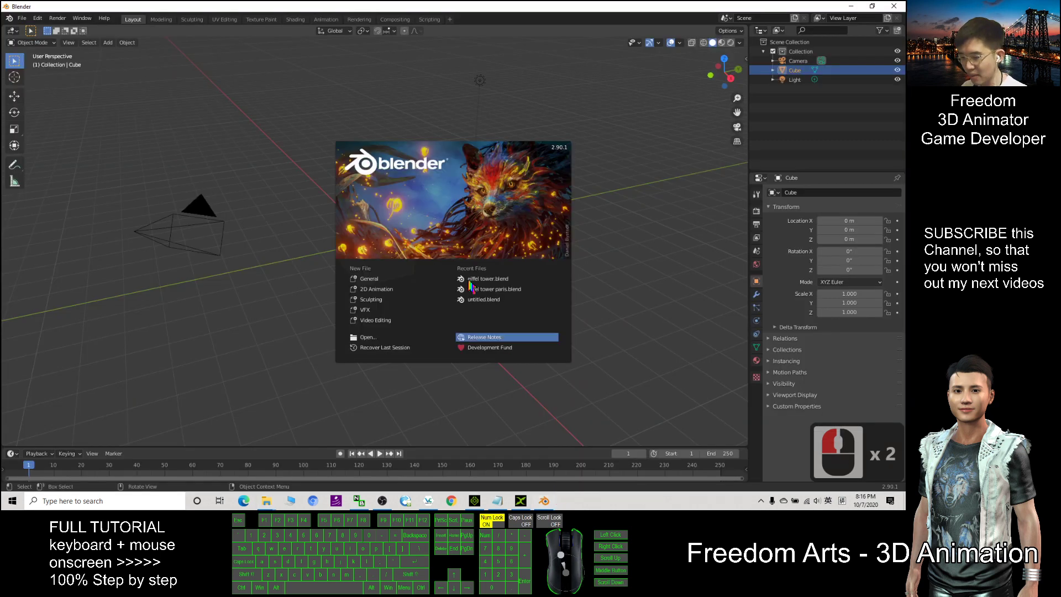
left_click(251, 108)
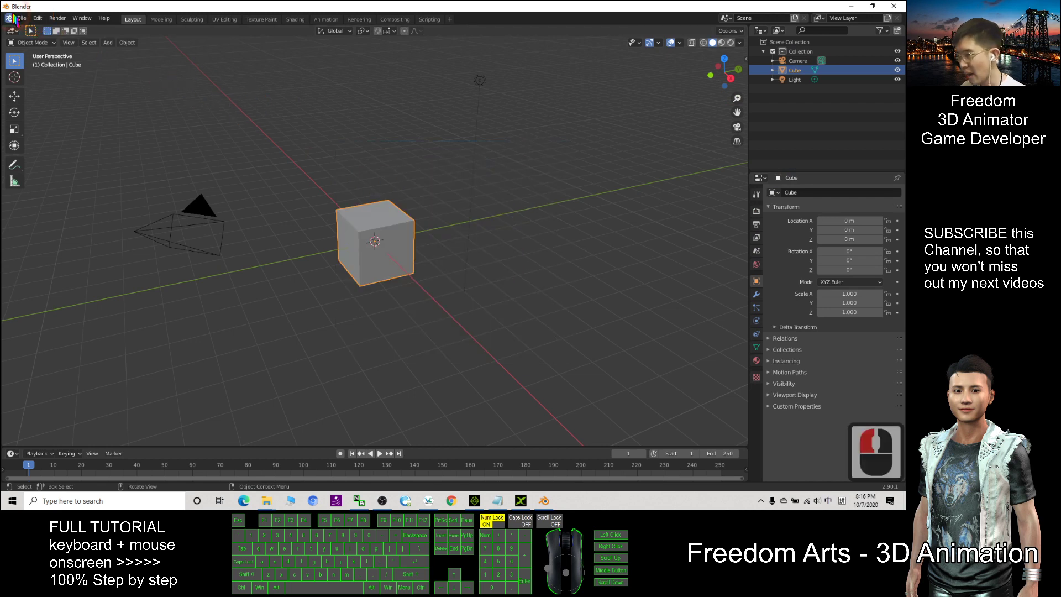
Search the add-ons in Blender Preferences for "map" and check whether Maps Models Importer is enabled.
left_click(37, 18)
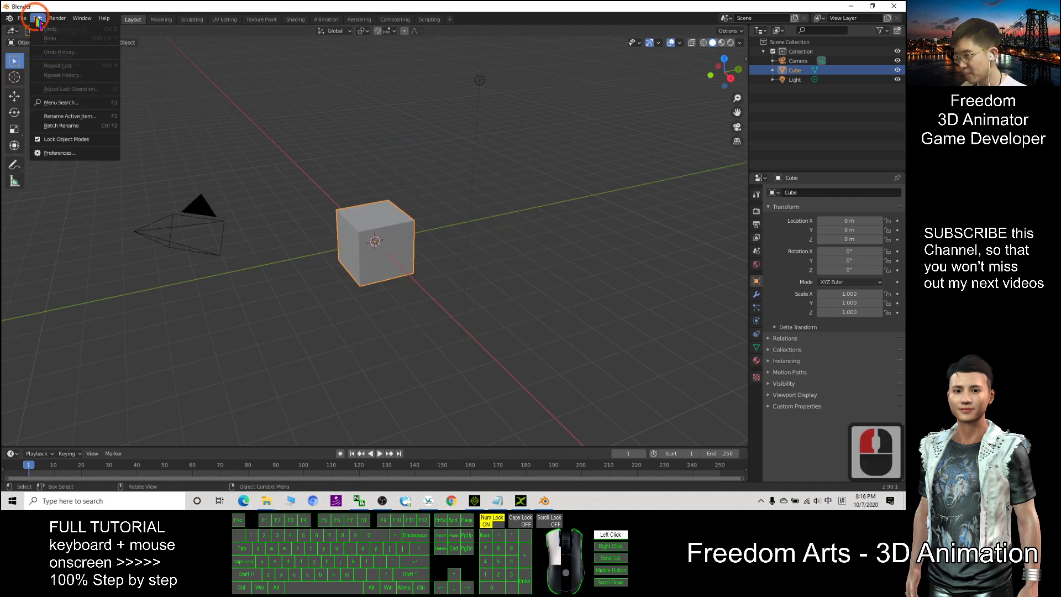
left_click(55, 153)
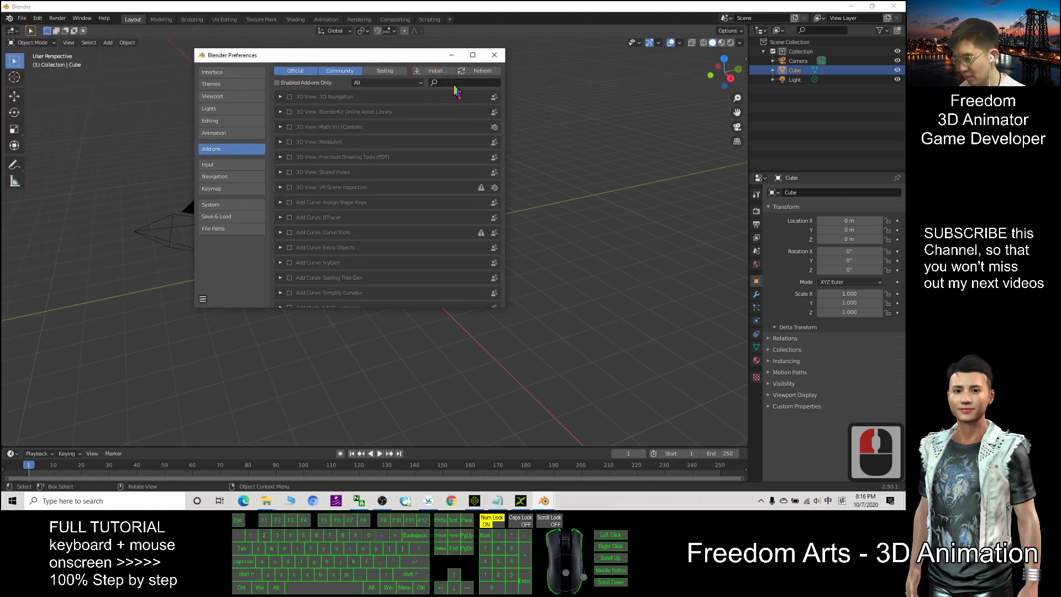
left_click(458, 84)
type("map")
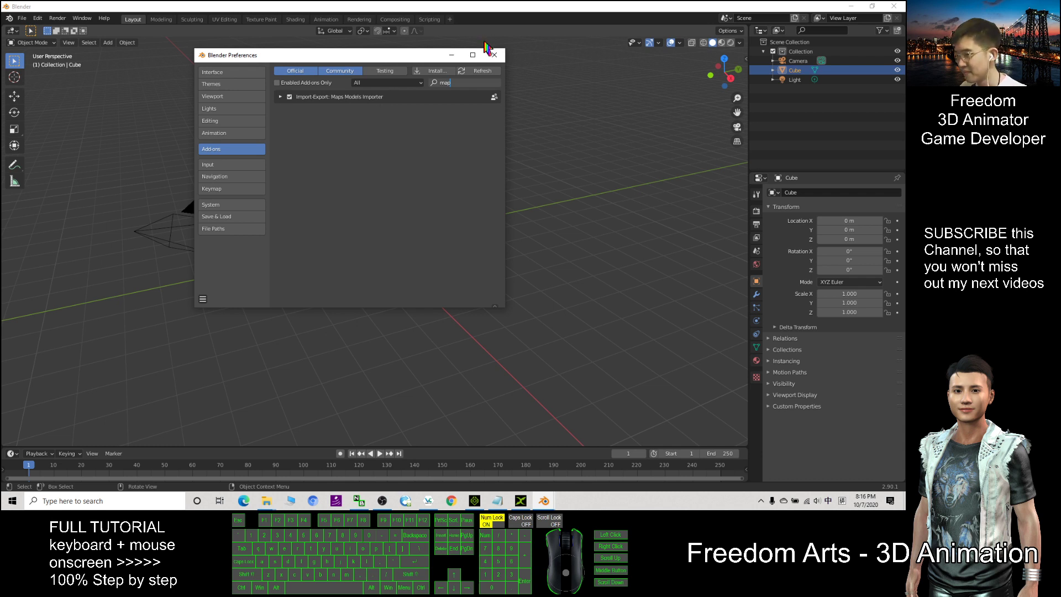
left_click(495, 55)
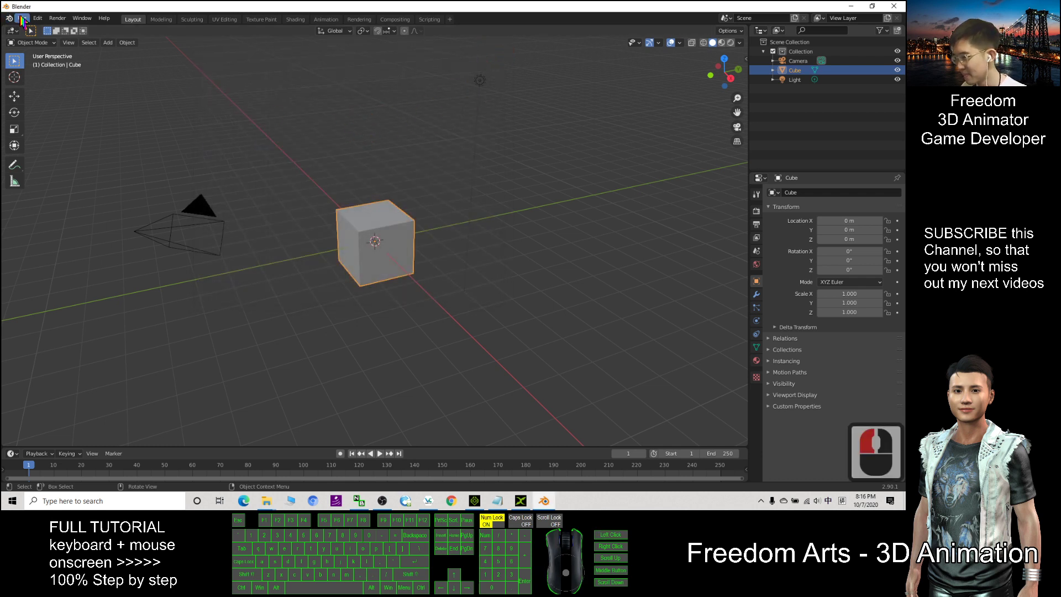
left_click(22, 21)
left_click(71, 146)
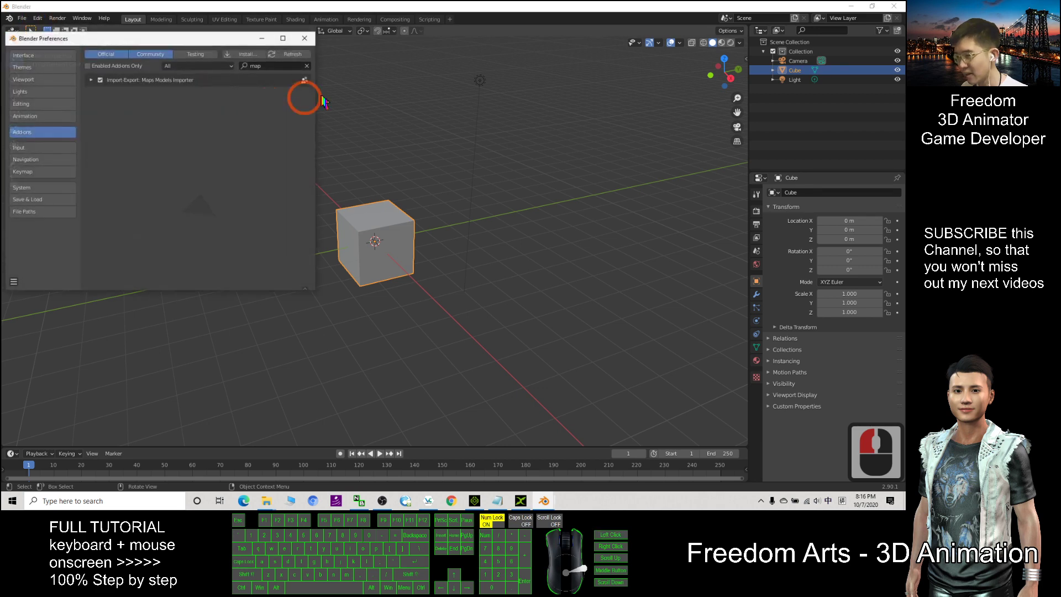
left_click(256, 66)
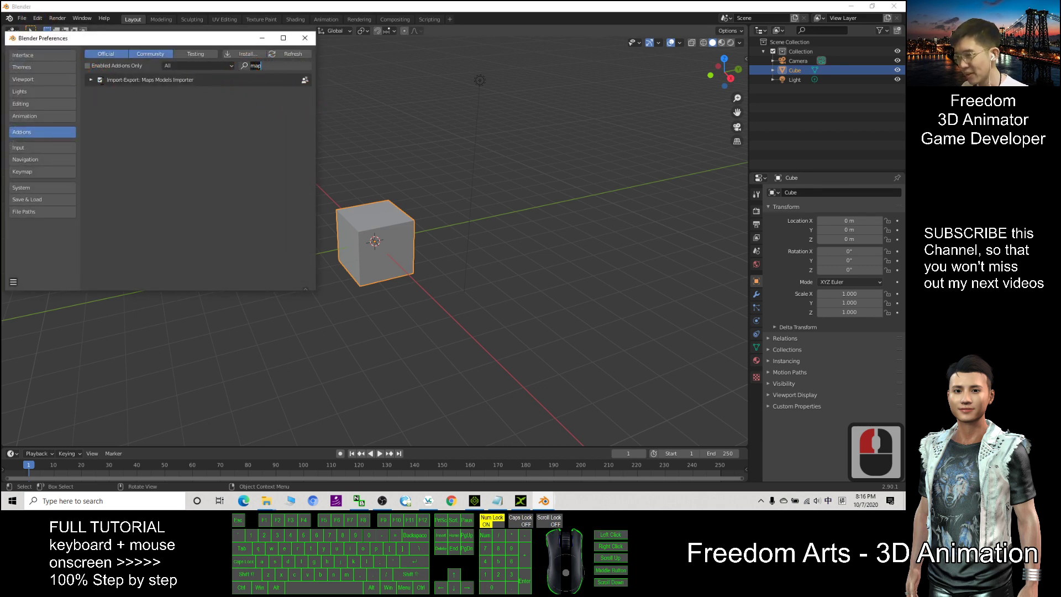
left_click(304, 37)
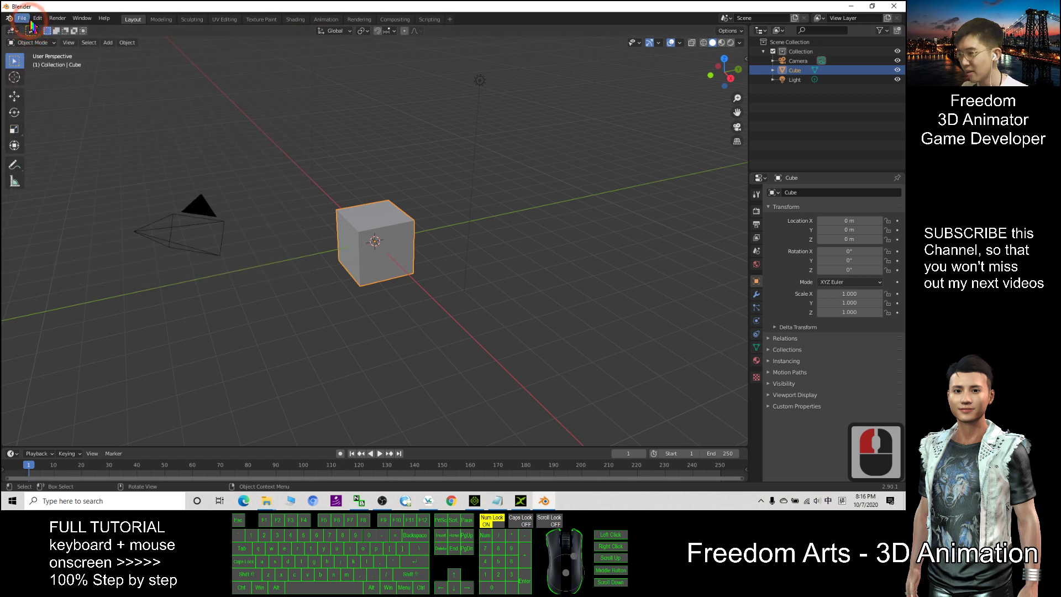
Check the import formats for Google Maps Capture (.rdc), then minimize Blender.
left_click(22, 18)
mouse_move(61, 146)
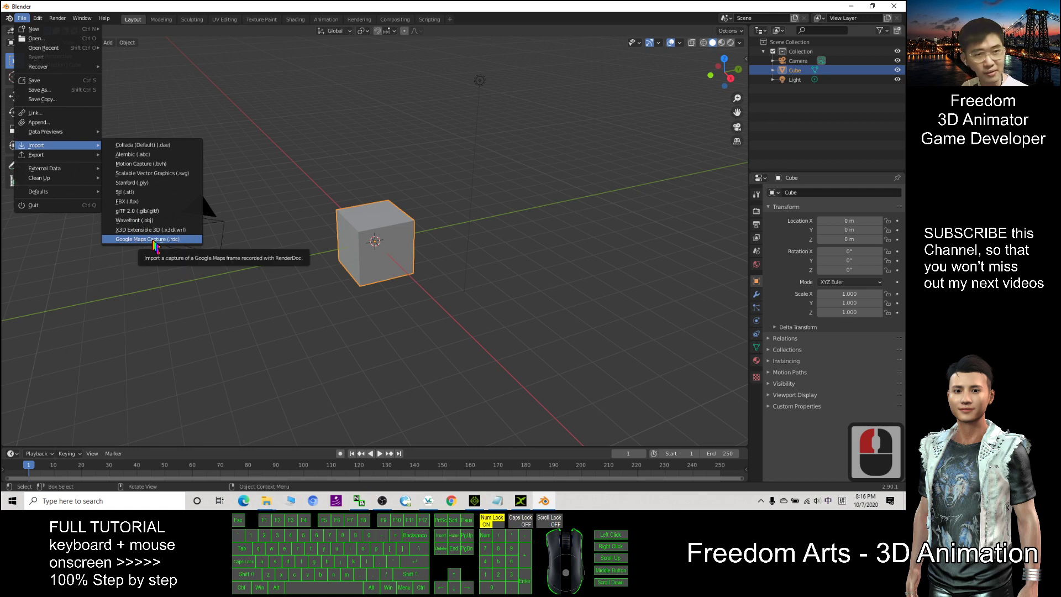
left_click(549, 74)
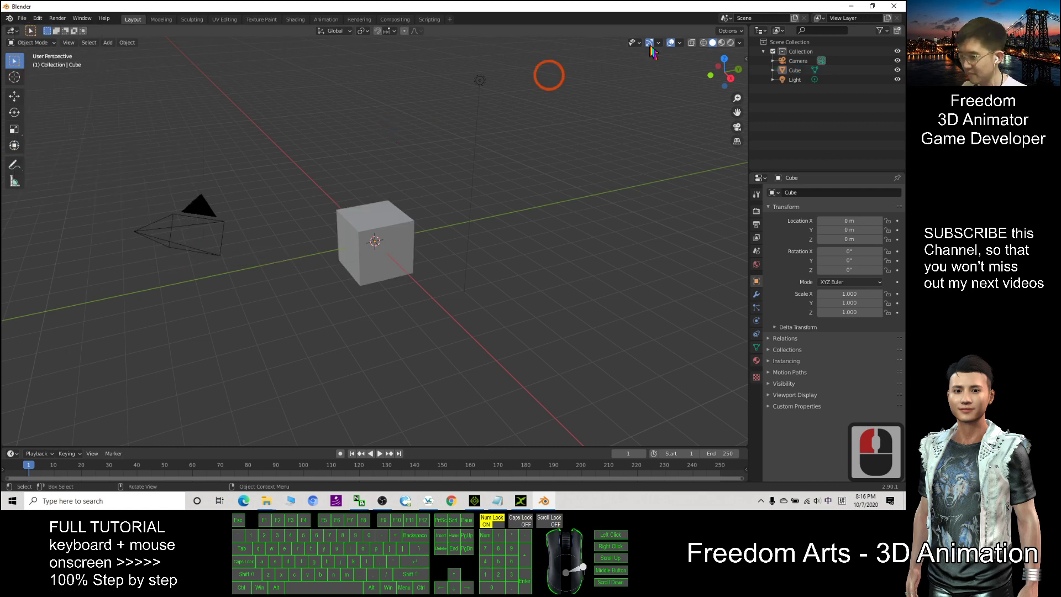
left_click(851, 6)
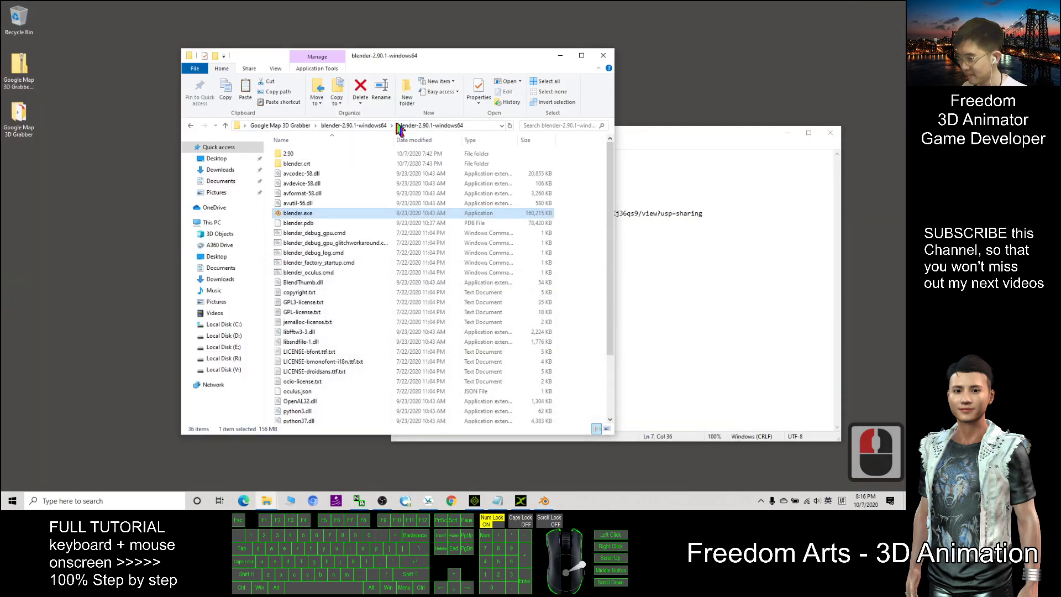
Close the Blender files folder, reopen the Google Map 3D Grabber folder and locate the RenderDoc_1.7_64.msi installer.
left_click(602, 59)
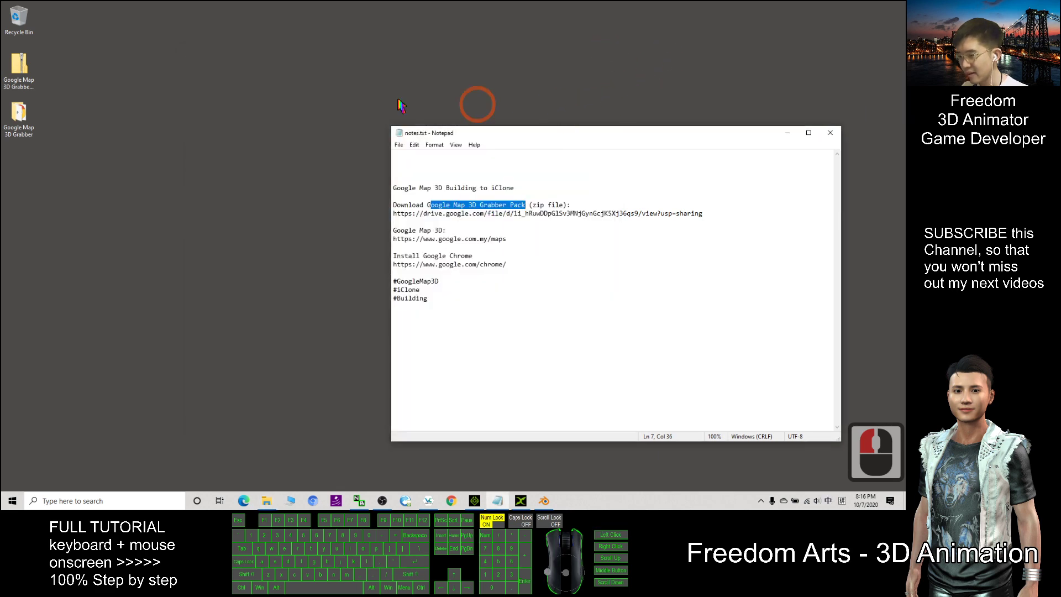
left_click(20, 116)
double_click(21, 117)
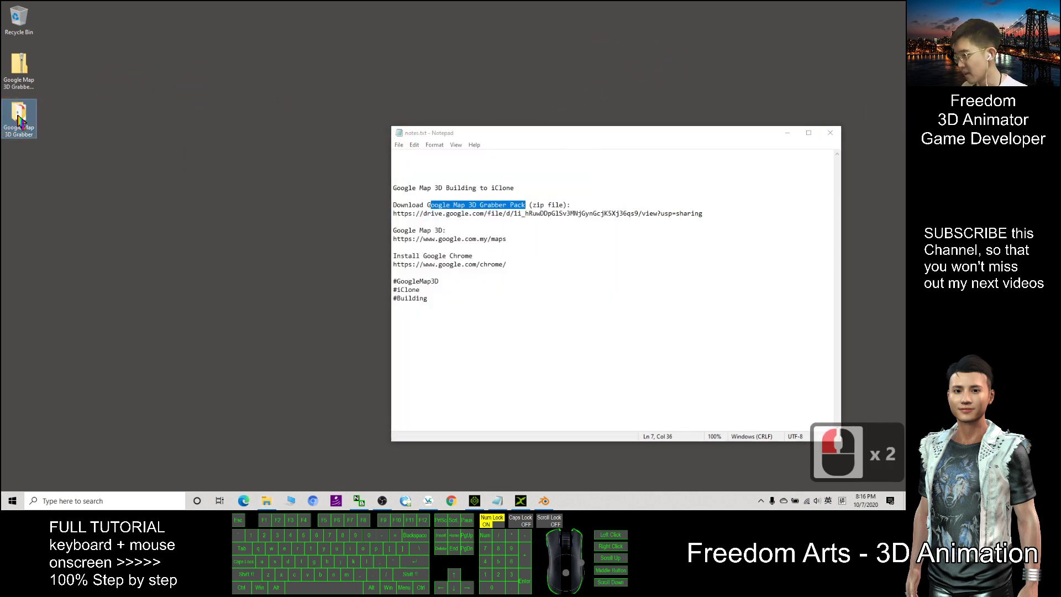
left_click(293, 175)
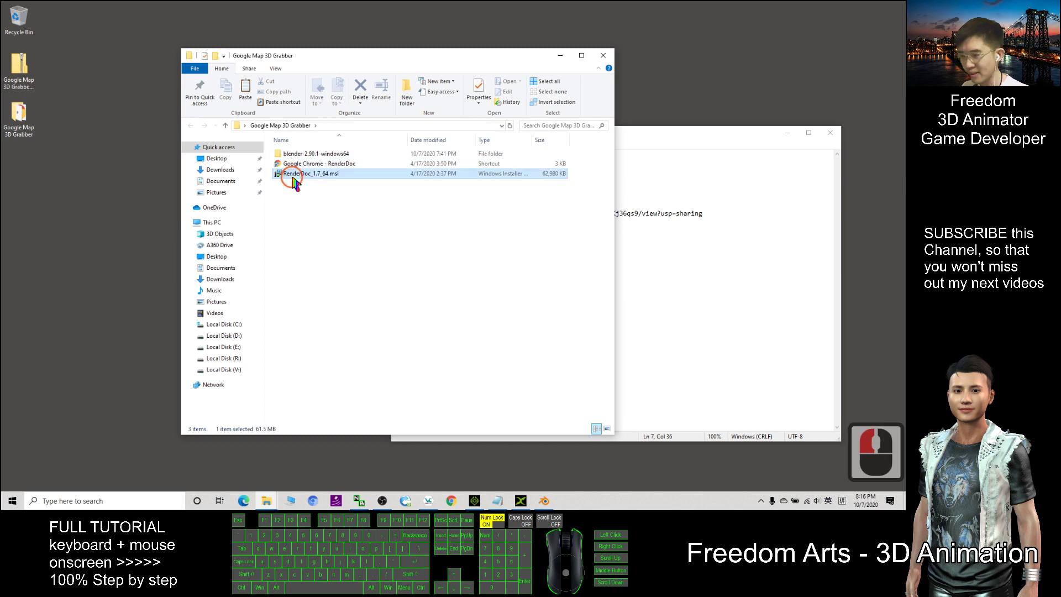
left_click(291, 229)
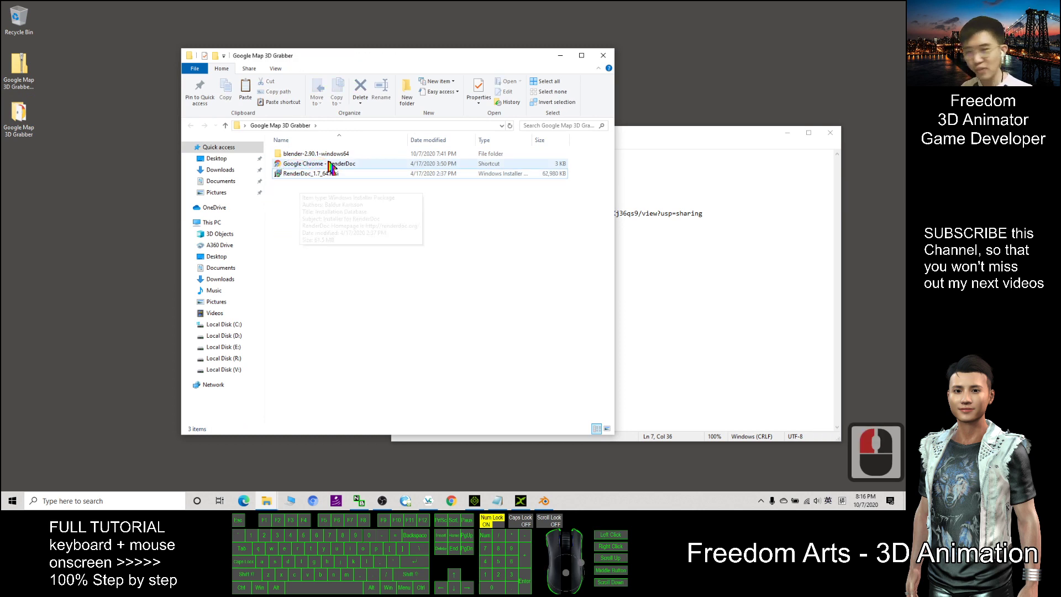
left_click(318, 176)
left_click(339, 284)
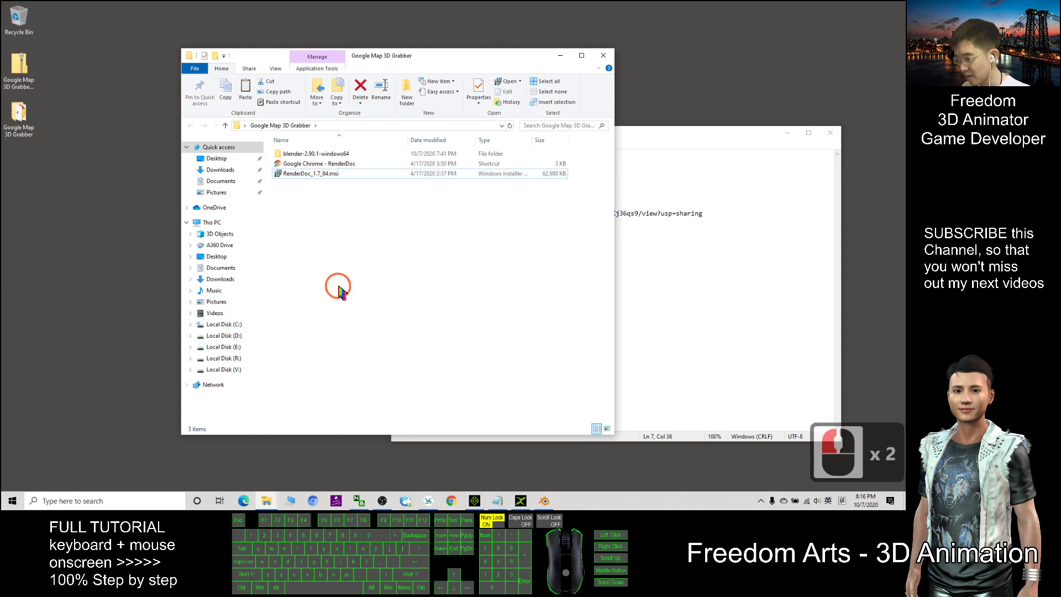
Search Windows for "render" and launch the RenderDoc app.
left_click(71, 499)
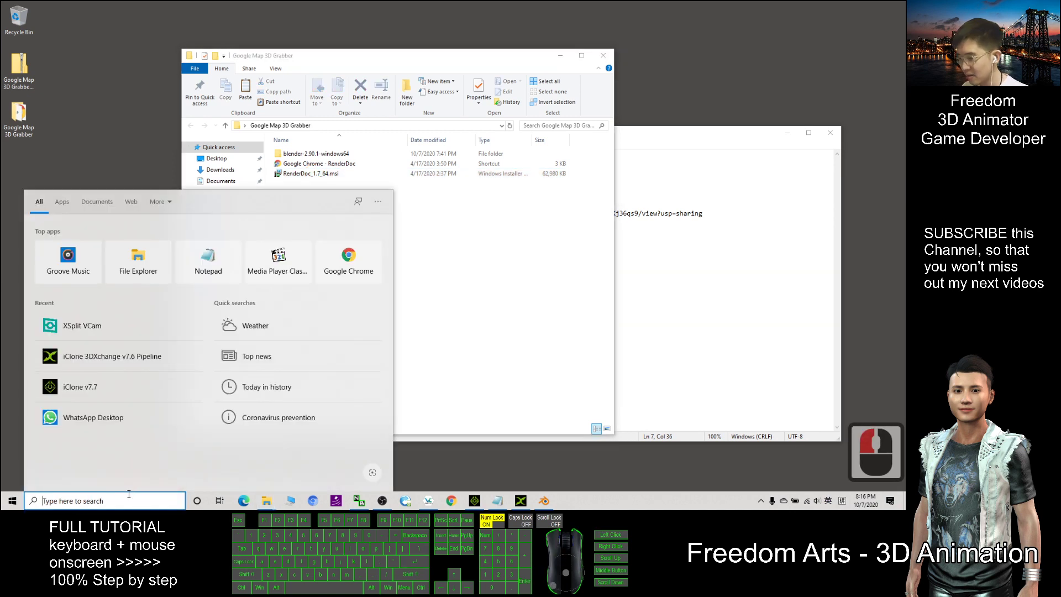
type("render")
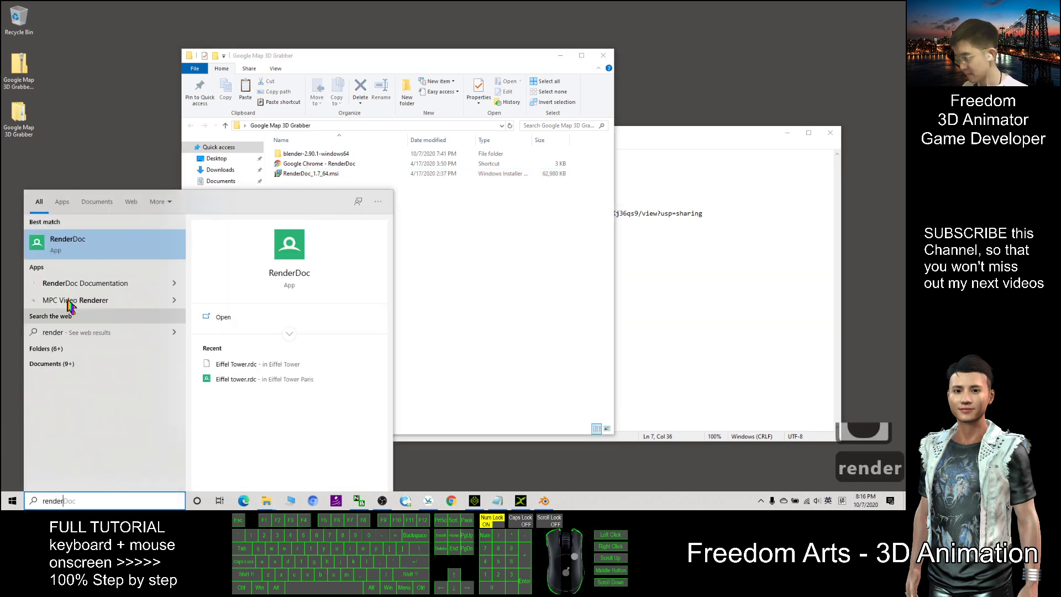
left_click(87, 261)
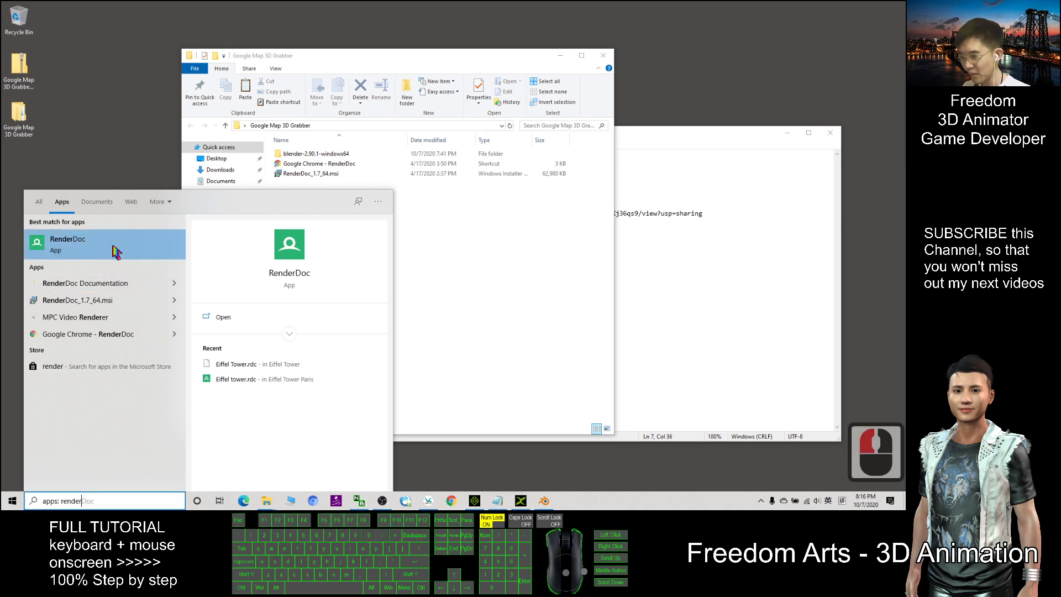
left_click(81, 254)
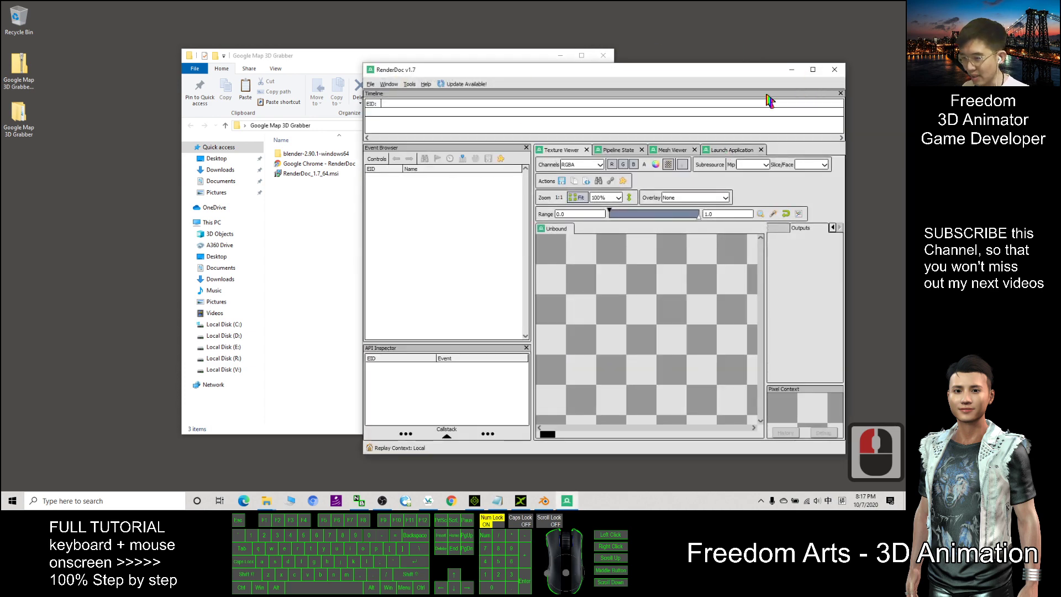
Bring the Google Map 3D Grabber folder and notes.txt to the front and highlight the Google Chrome install entry in the notes.
left_click_drag(312, 56, 244, 48)
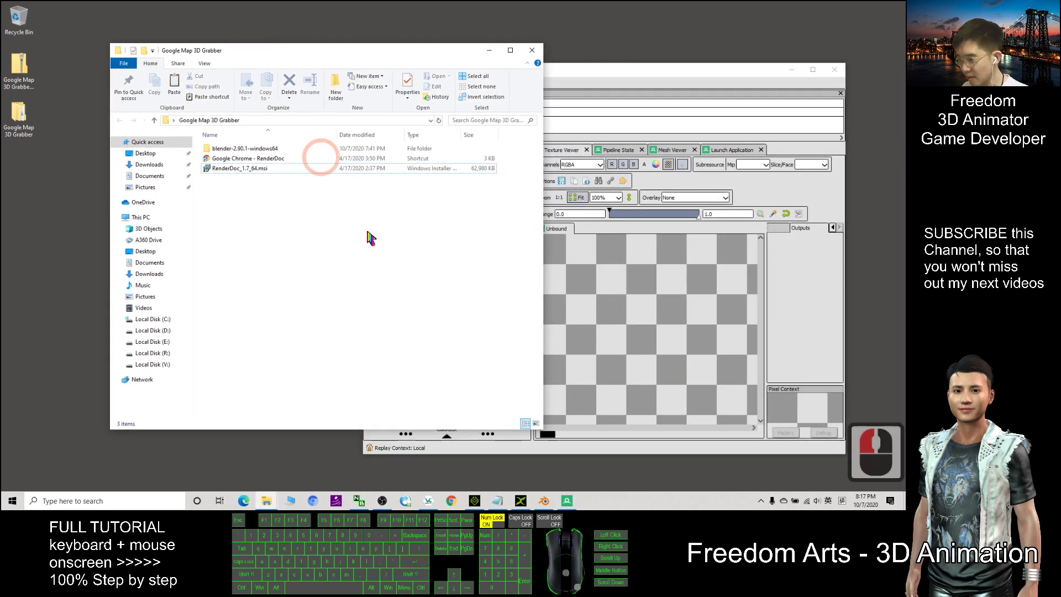
left_click(497, 500)
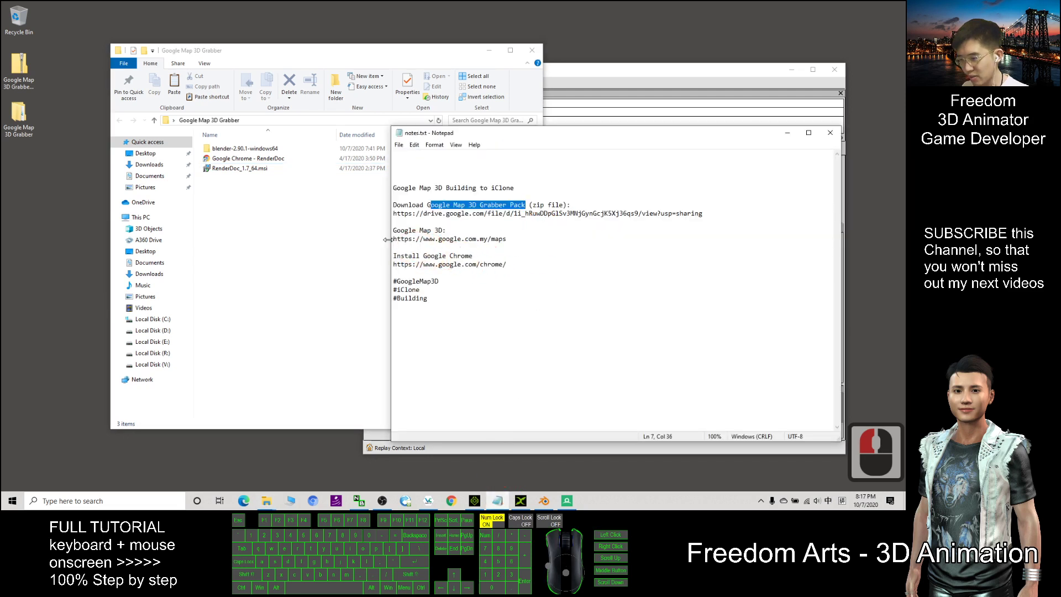
left_click_drag(423, 255, 474, 256)
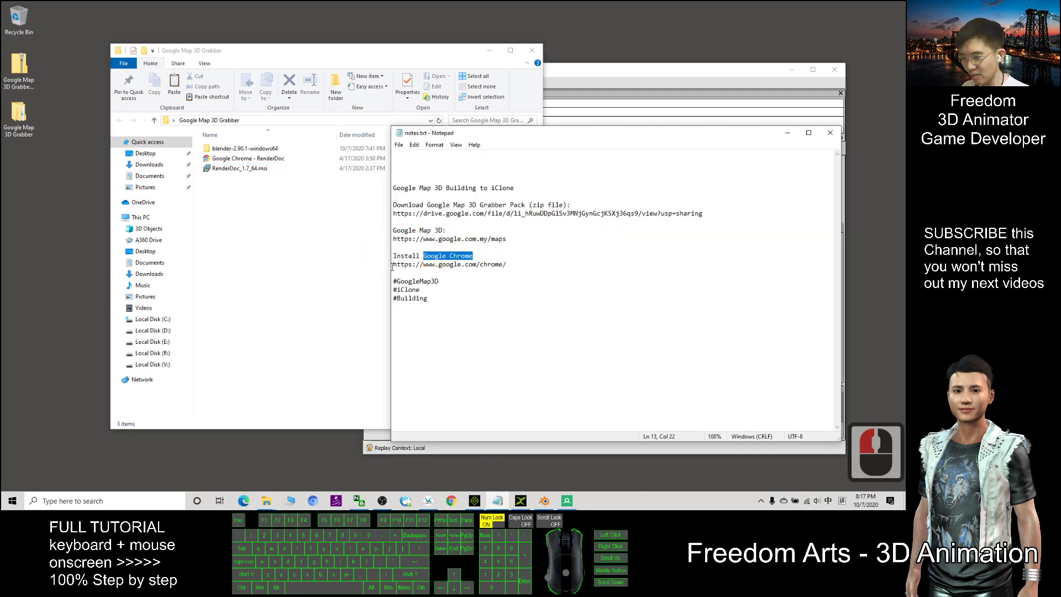
Highlight the Chrome download address in the notes, then open Google Chrome to check that it is installed and close it again.
left_click_drag(392, 266, 507, 265)
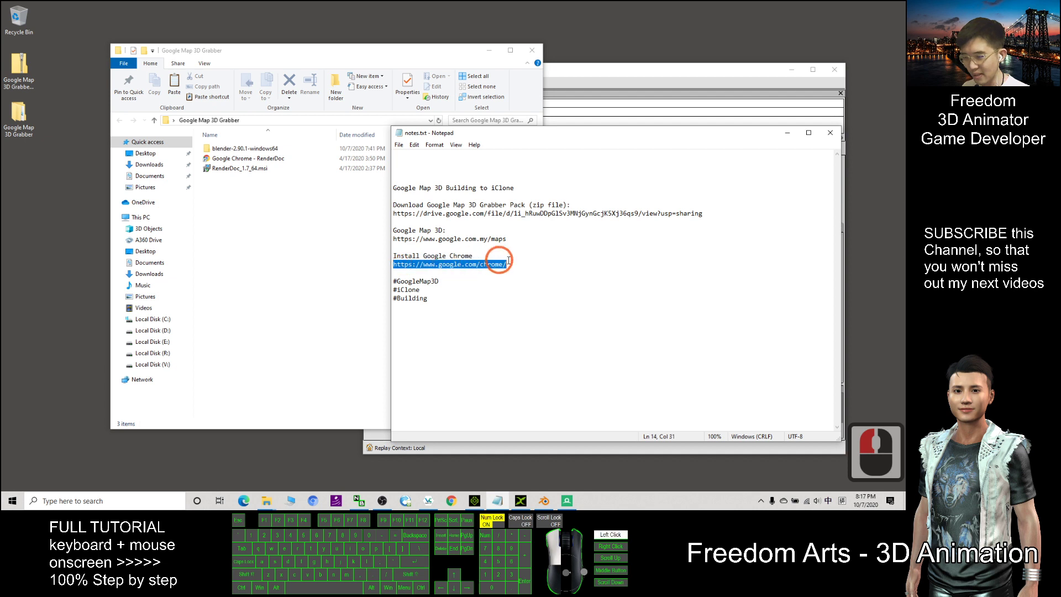
left_click(451, 501)
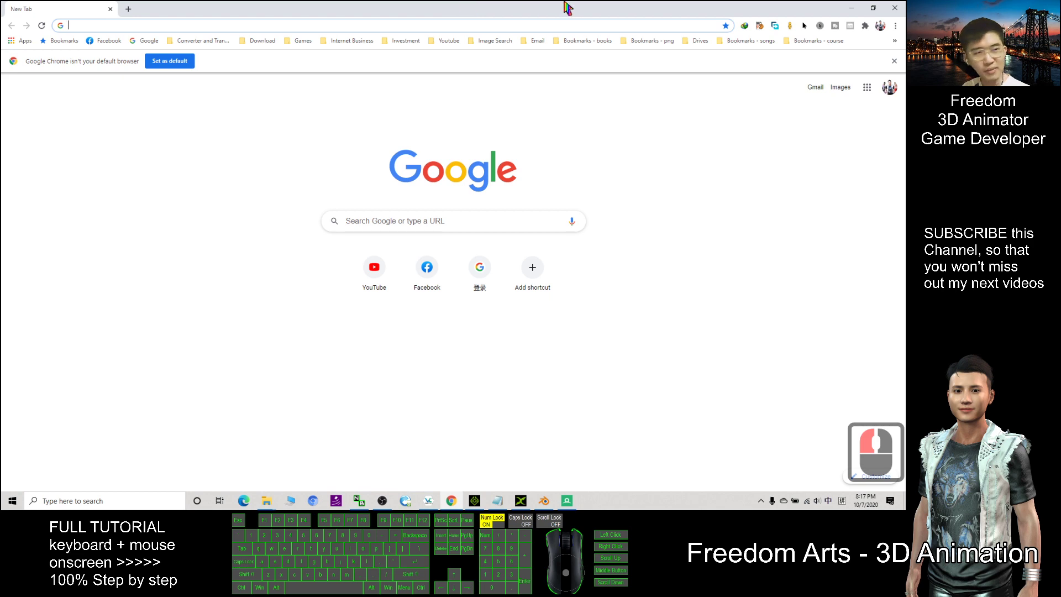
double_click(542, 14)
left_click(753, 47)
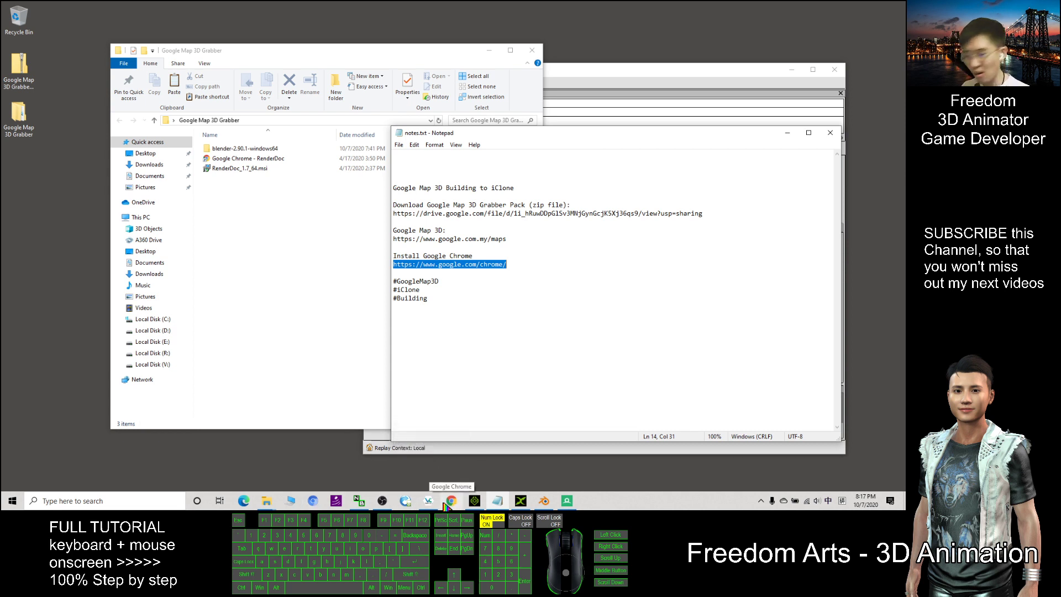
Close and reopen the Google Map 3D Grabber folder, arranging its window and the notes so that both can be seen.
left_click(268, 501)
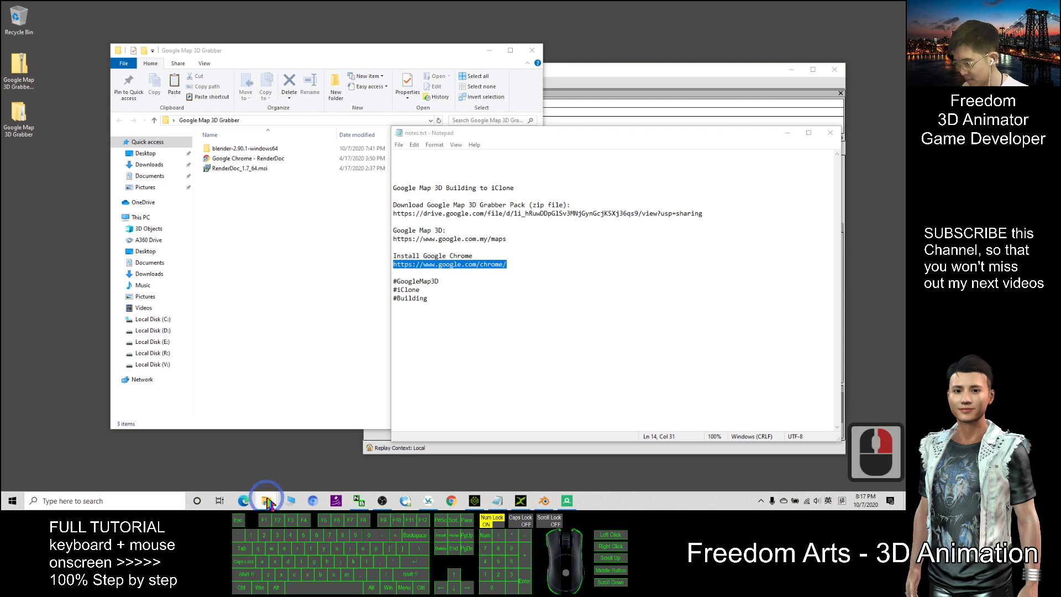
right_click(268, 501)
left_click(268, 478)
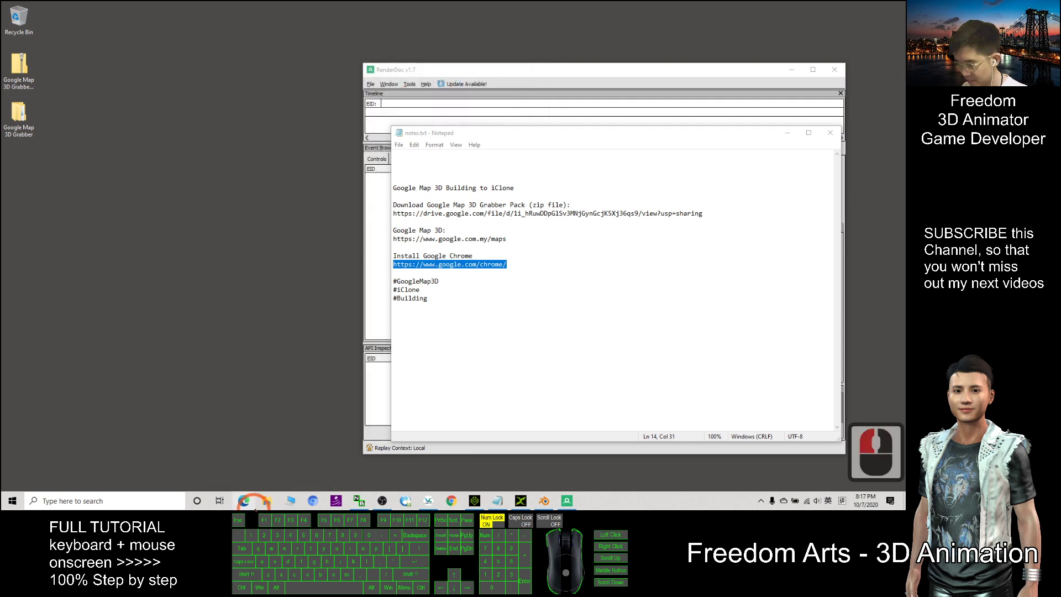
left_click_drag(503, 129, 544, 109)
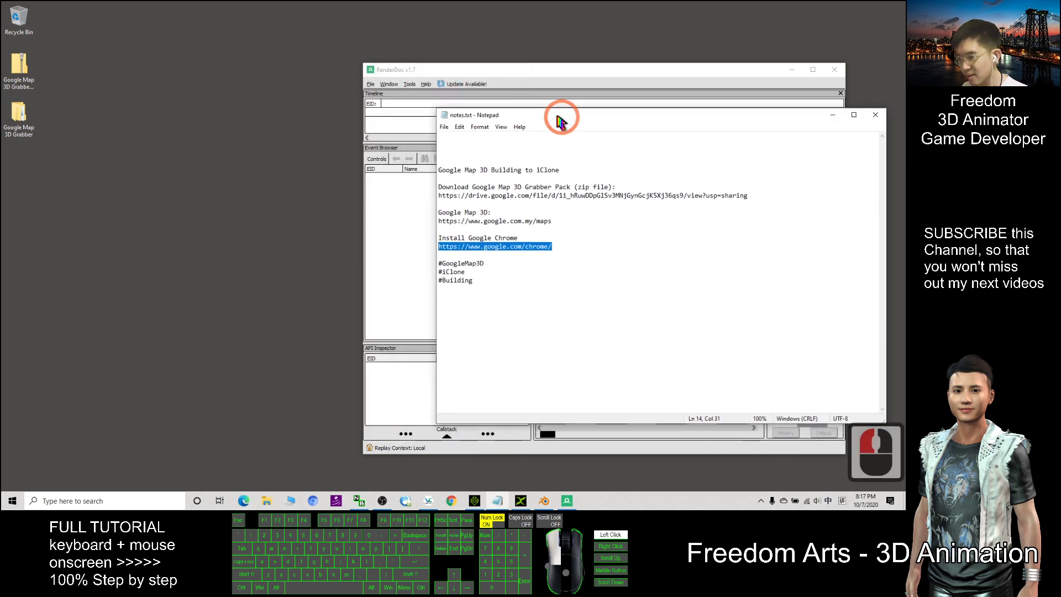
double_click(23, 119)
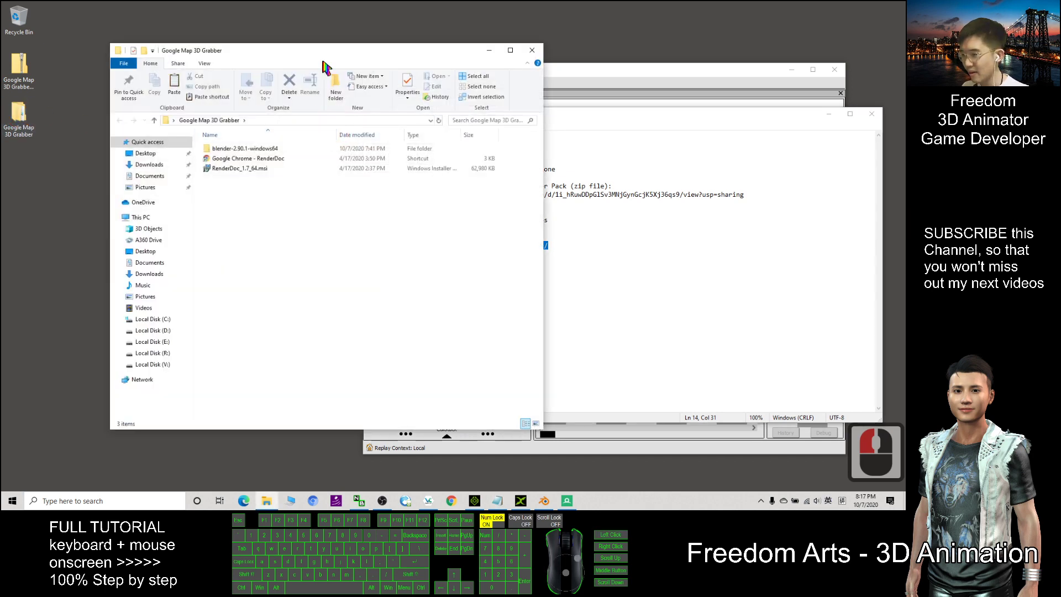
left_click_drag(326, 67, 233, 84)
Inspect the Target command in the properties of the Google Chrome - RenderDoc shortcut, then cancel the dialog.
left_click(168, 176)
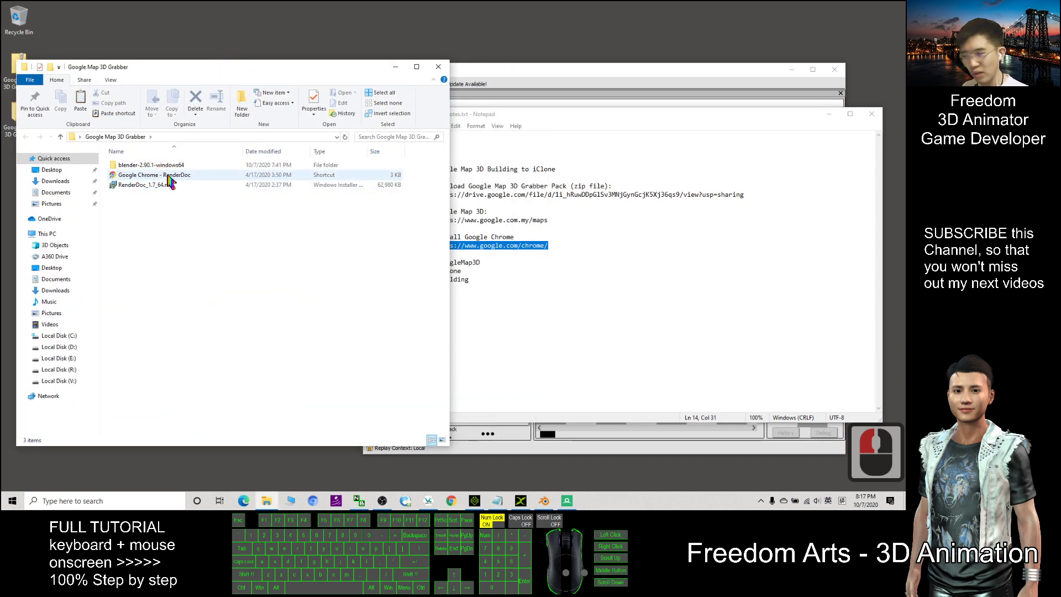
right_click(140, 177)
left_click(170, 394)
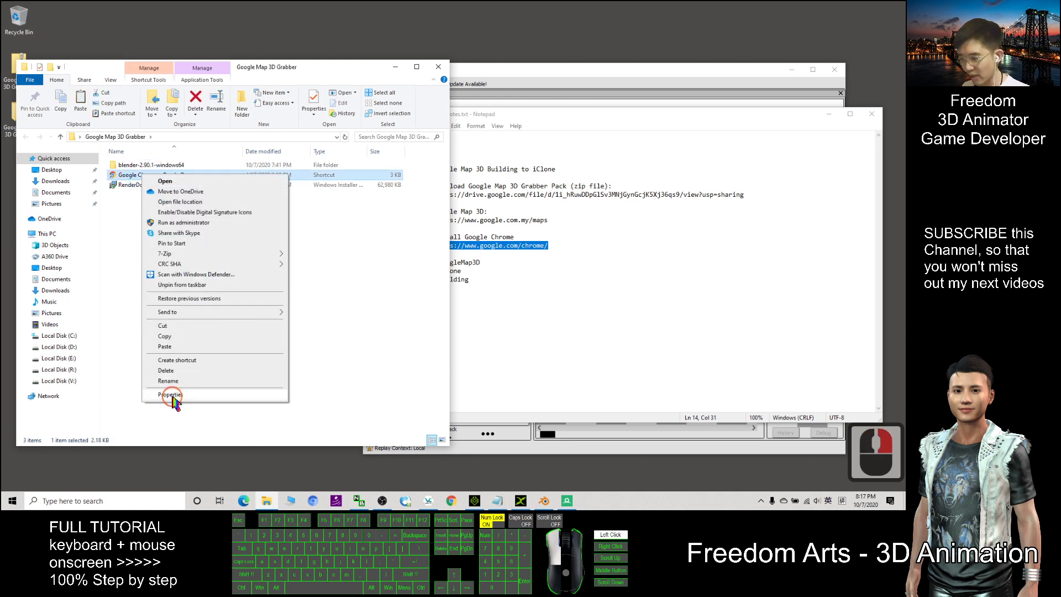
left_click(207, 268)
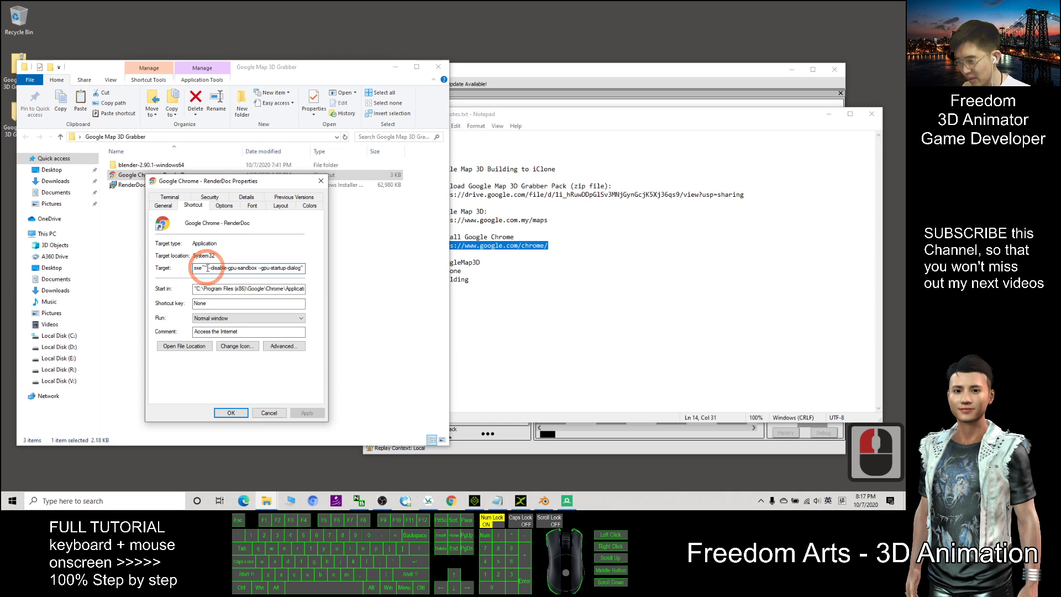
left_click_drag(208, 268, 311, 268)
left_click(213, 269)
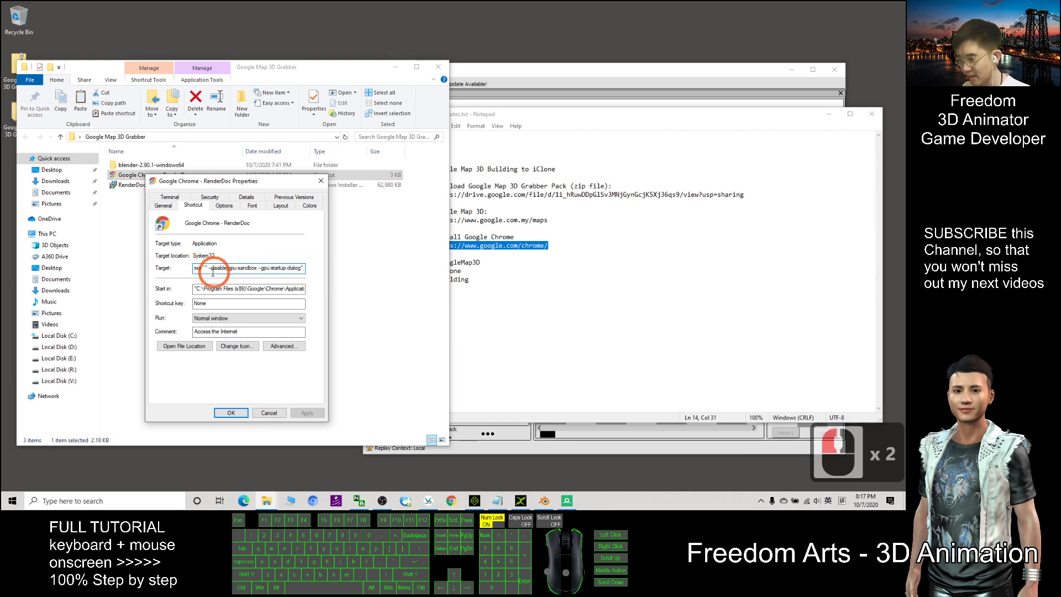
left_click(254, 269)
left_click(258, 268)
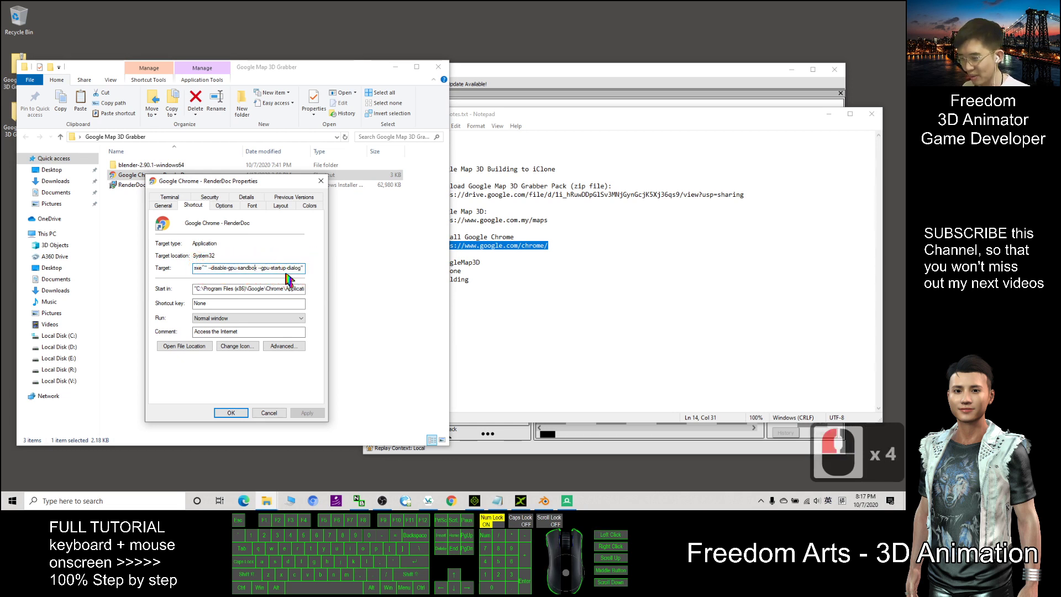
left_click_drag(236, 268, 130, 263)
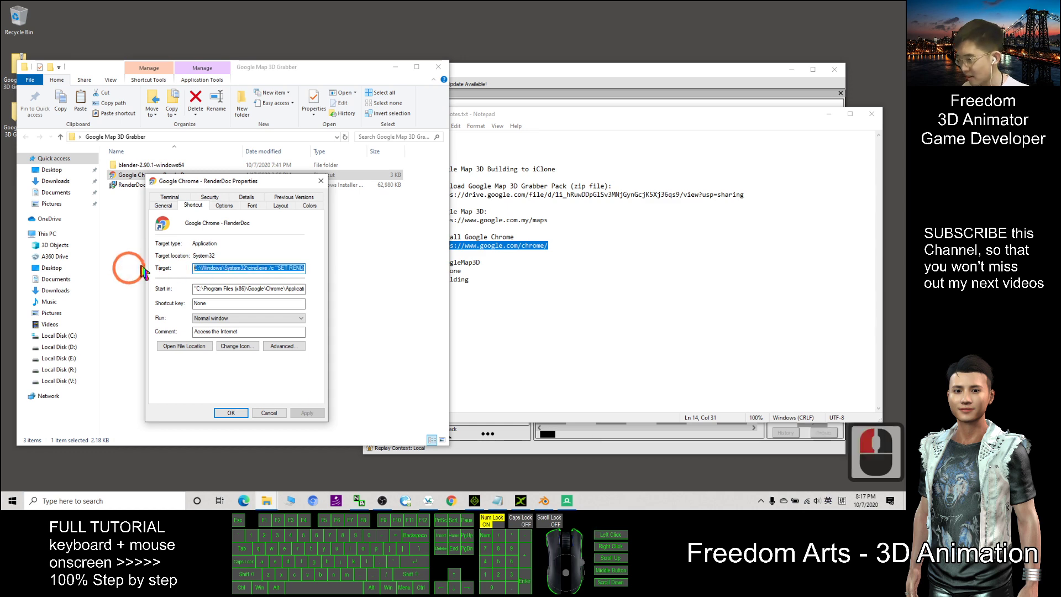
left_click(206, 269)
left_click_drag(220, 270, 360, 277)
left_click(271, 413)
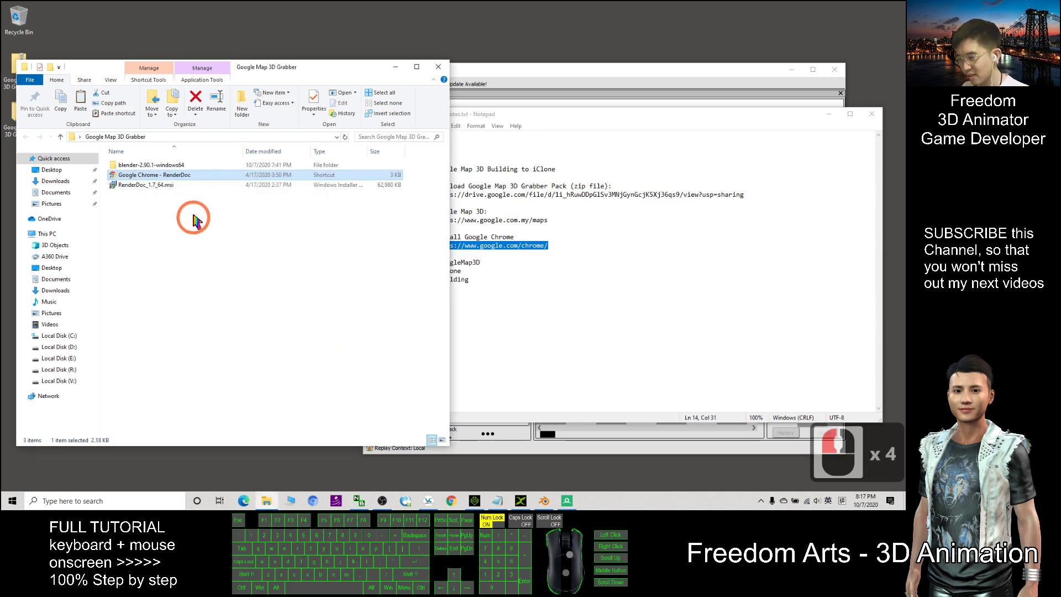
Bring RenderDoc forward, move its window up and open Inject into Process.
left_click_drag(655, 80, 663, 53)
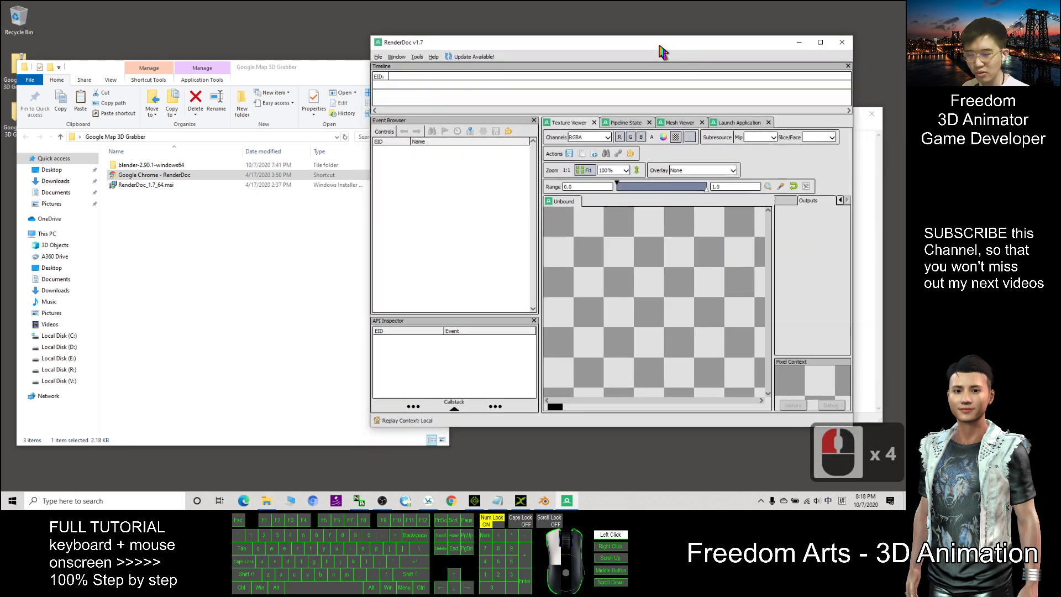
left_click(378, 57)
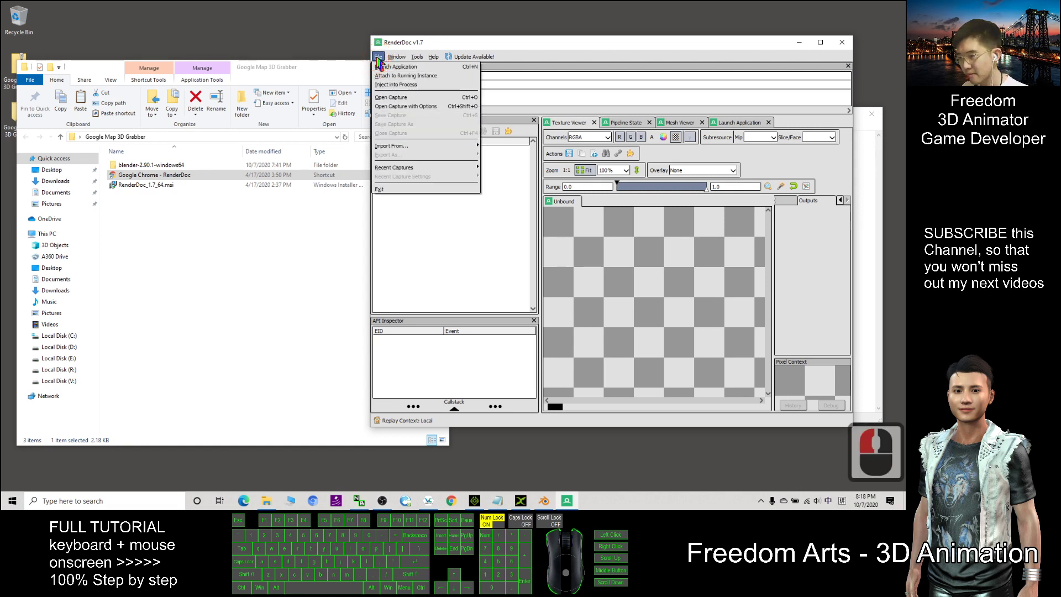
left_click(392, 86)
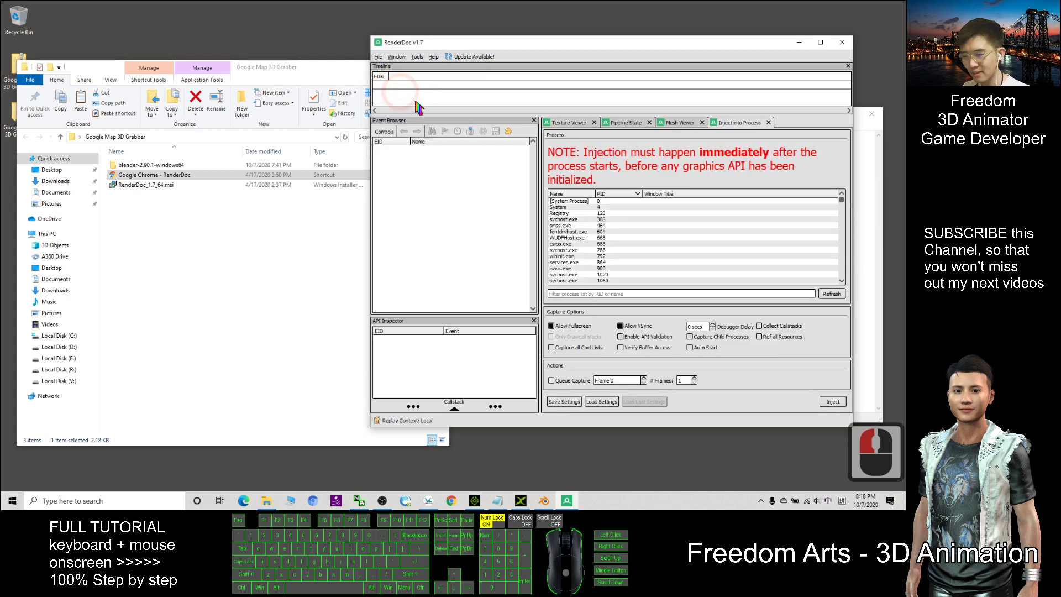
Filter the process list by "chrome" and refresh it.
left_click(560, 295)
type("chrom")
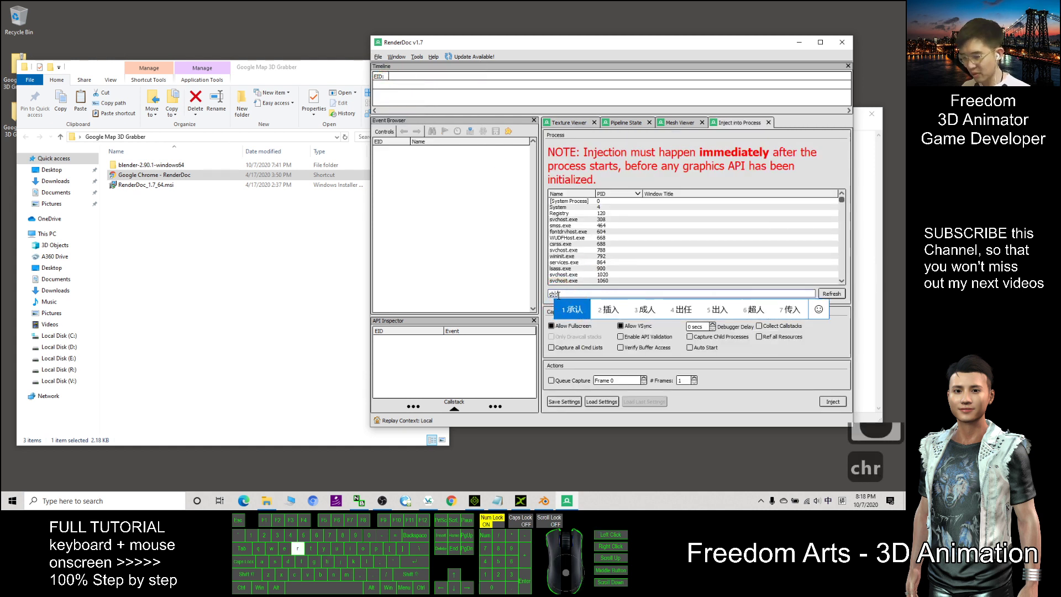
key("shift")
key("BackSpace")
key("BackSpace")
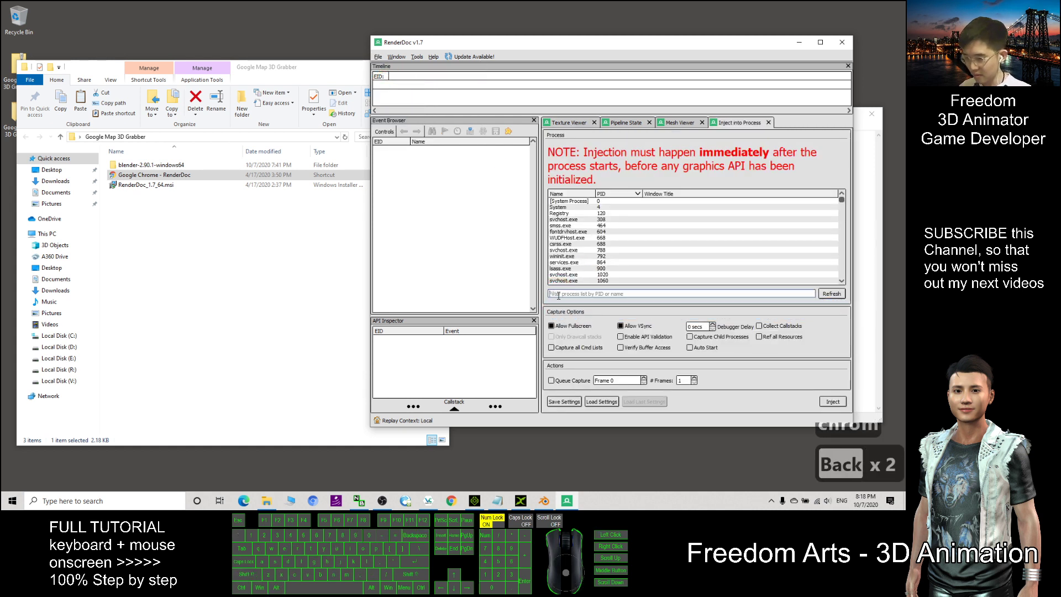
type("chrome")
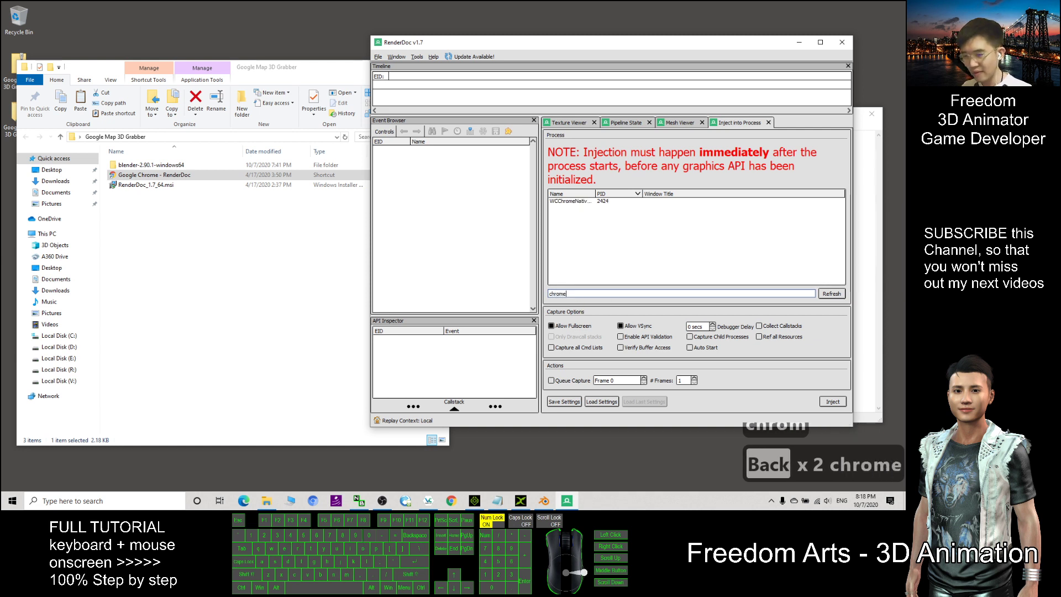
left_click(835, 296)
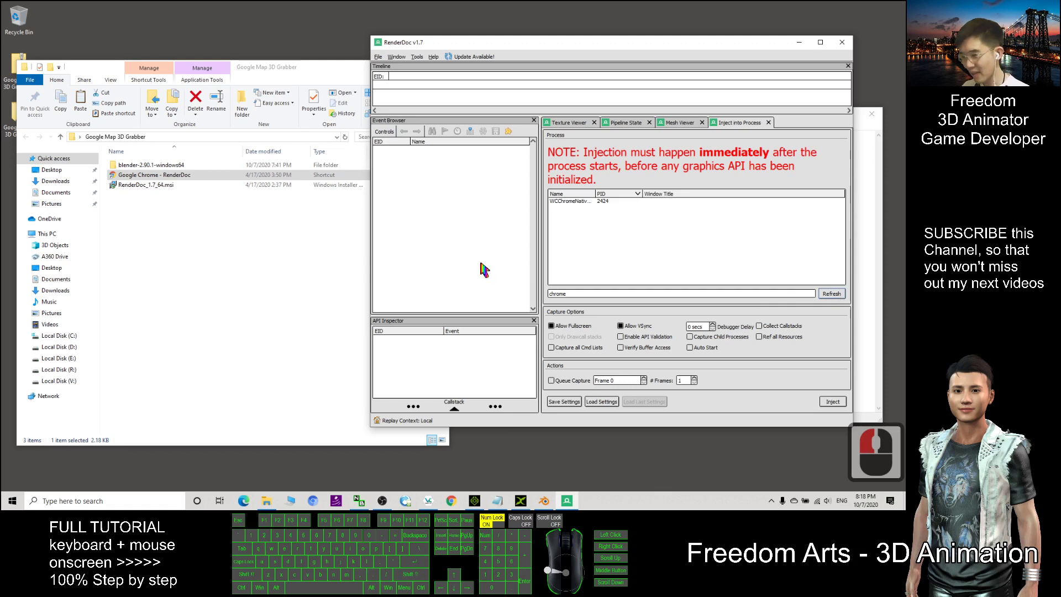
Launch the Google Chrome - RenderDoc shortcut from the Google Map 3D Grabber folder and move the blank Chrome window away from the GPU dialog.
left_click(318, 74)
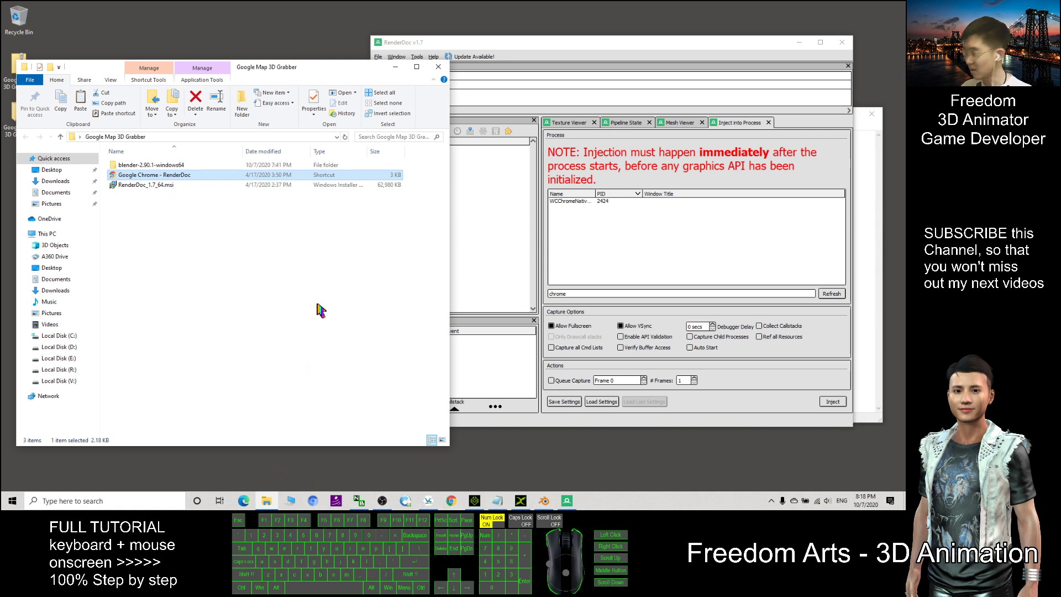
left_click_drag(247, 70, 237, 60)
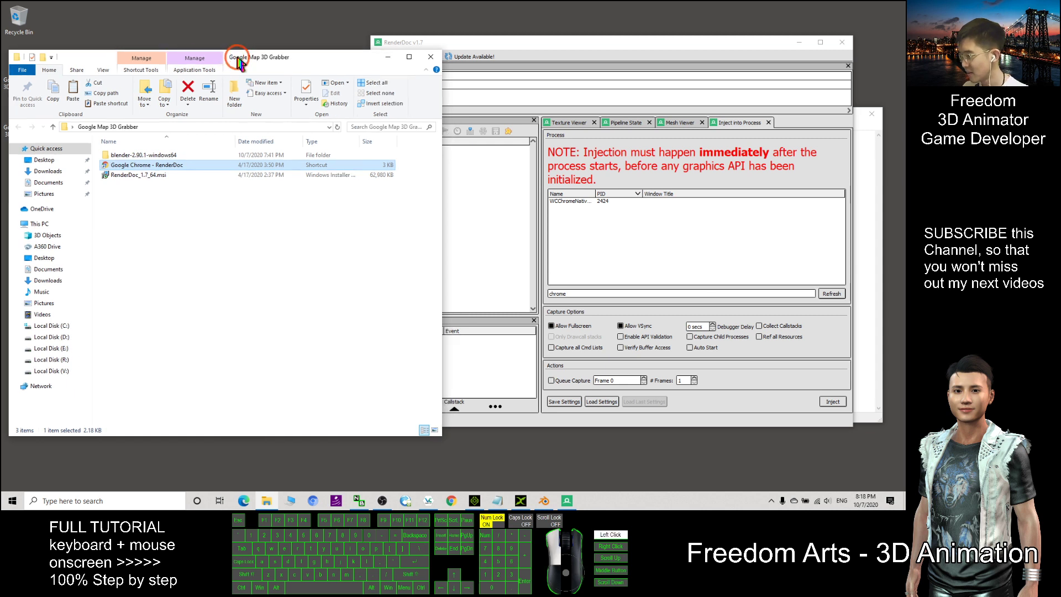
double_click(171, 168)
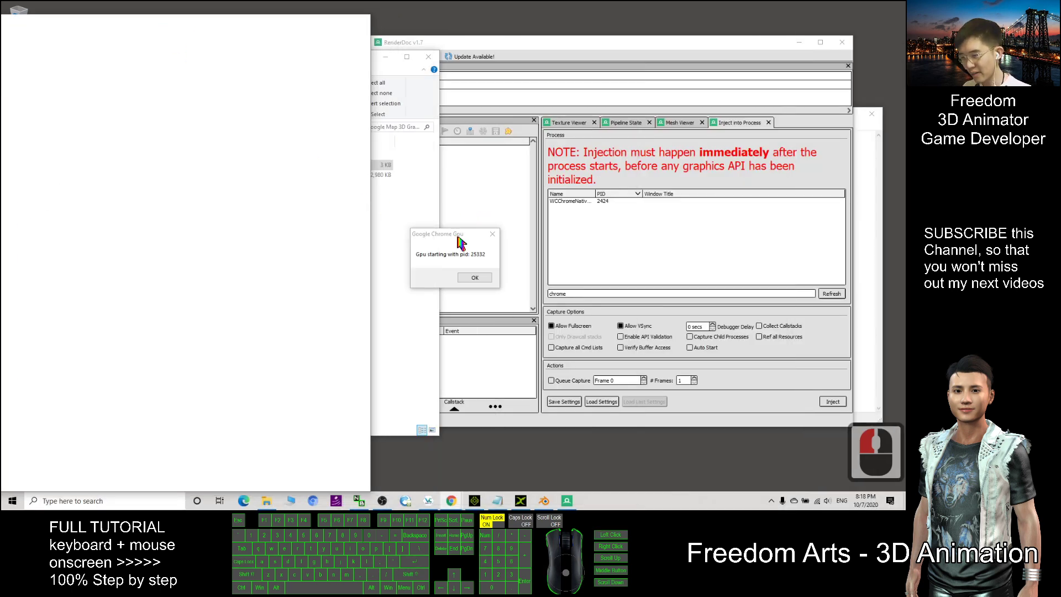
left_click_drag(459, 241, 280, 189)
left_click(260, 28)
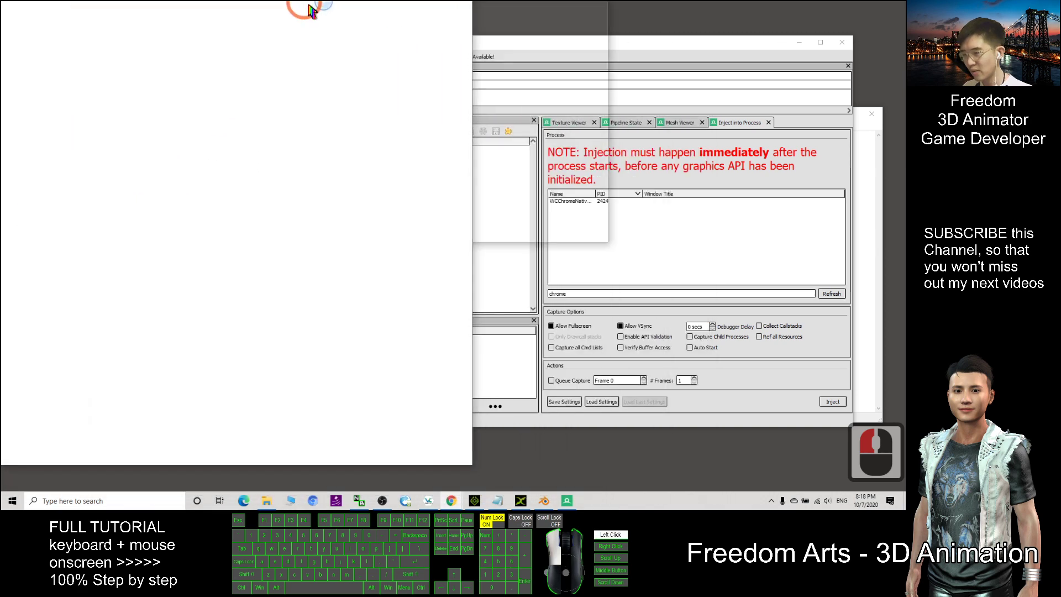
left_click_drag(311, 10, 706, 45)
mouse_move(284, 190)
left_mouse_down()
mouse_move(190, 147)
mouse_move(275, 196)
left_mouse_up()
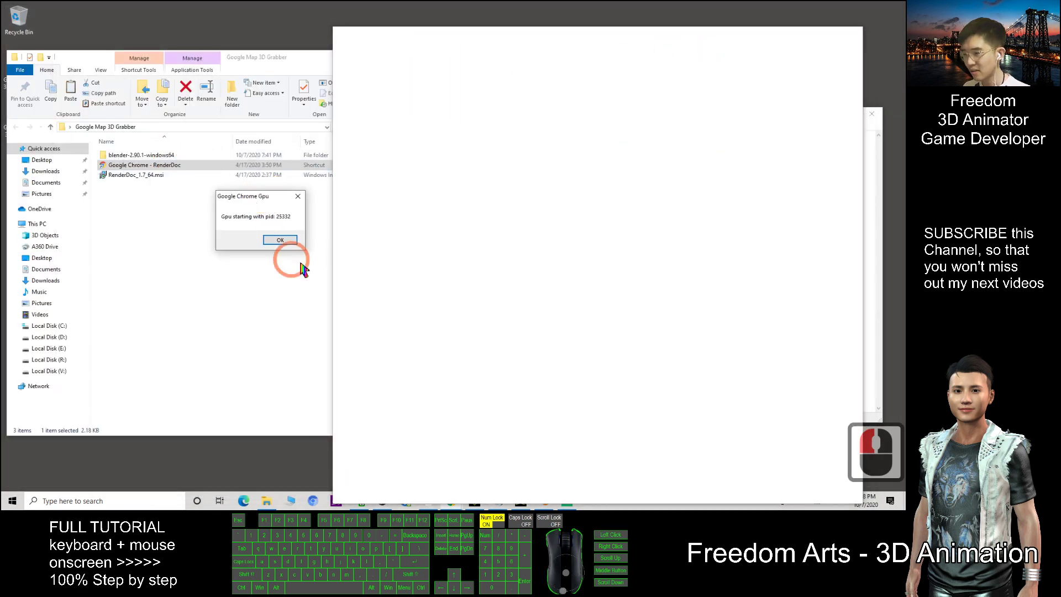
Try to move the blank Chrome window aside, dismiss the snap suggestions and close Chrome.
left_click_drag(587, 40, 11, 130)
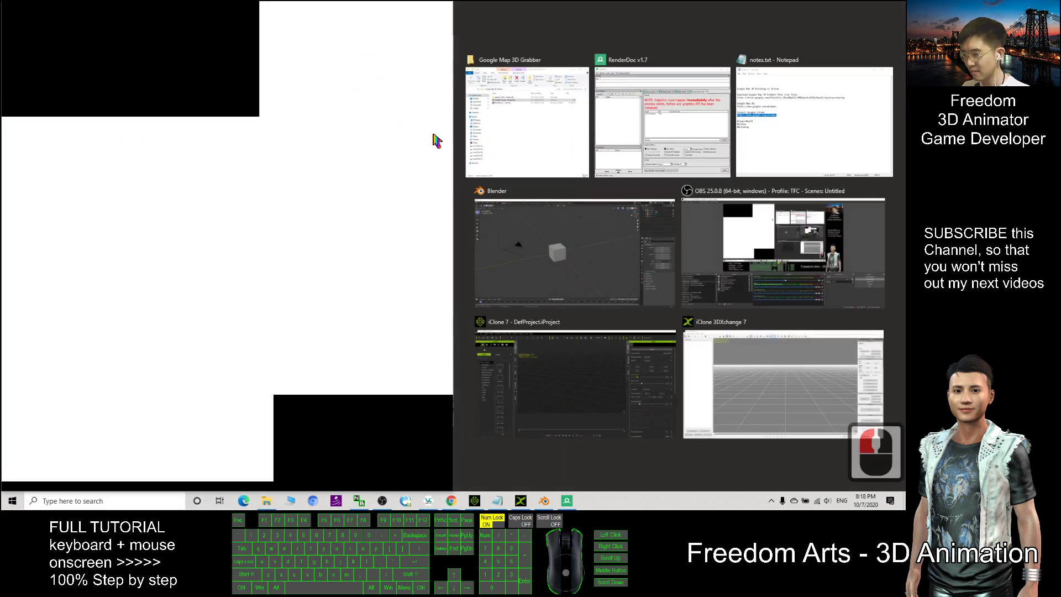
key("Escape")
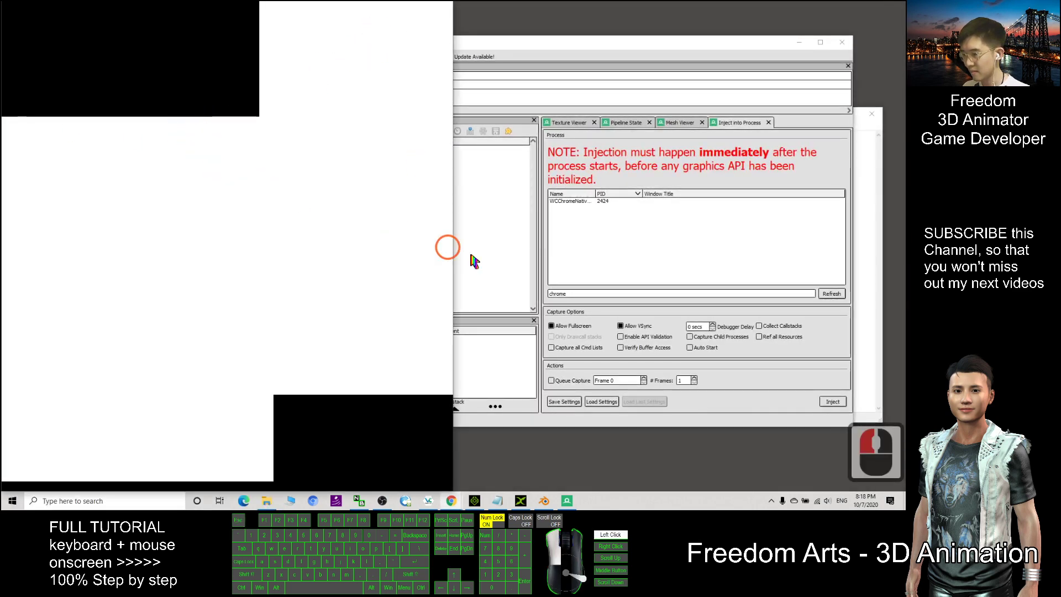
left_click(341, 376)
left_click(189, 402)
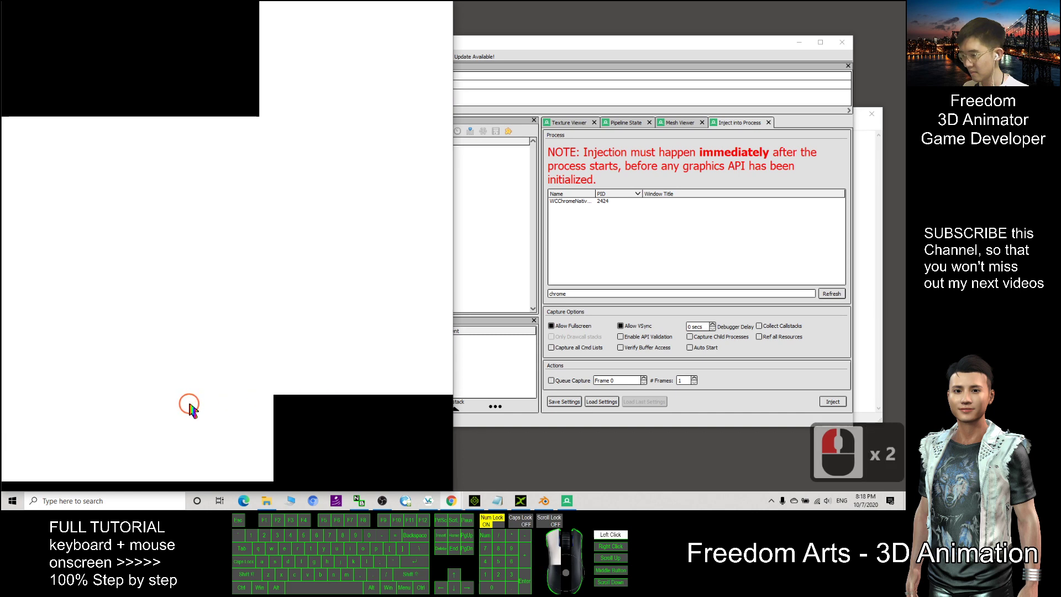
left_click(396, 395)
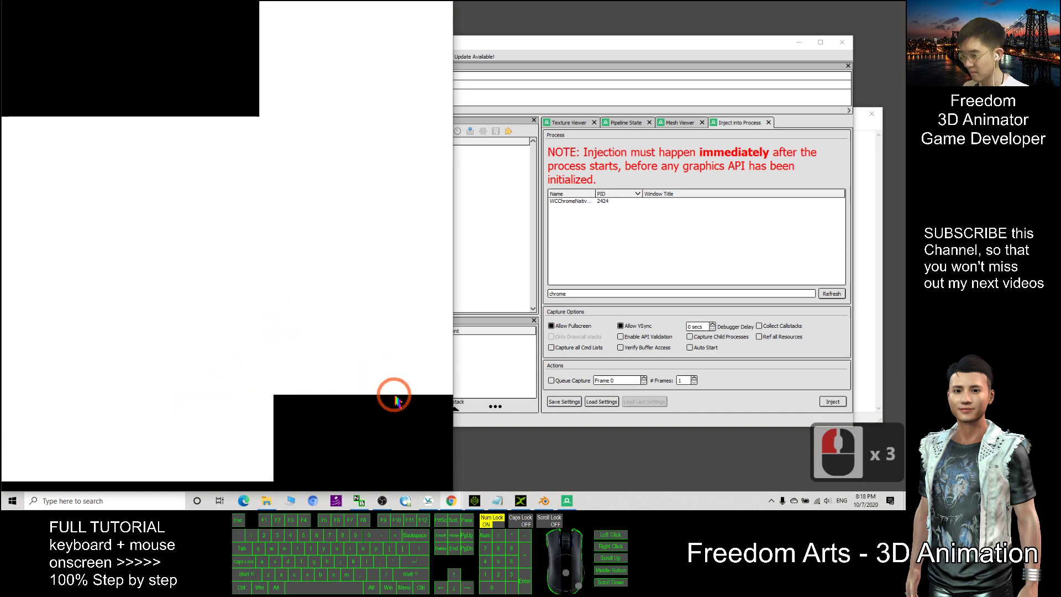
right_click(450, 501)
left_click(434, 475)
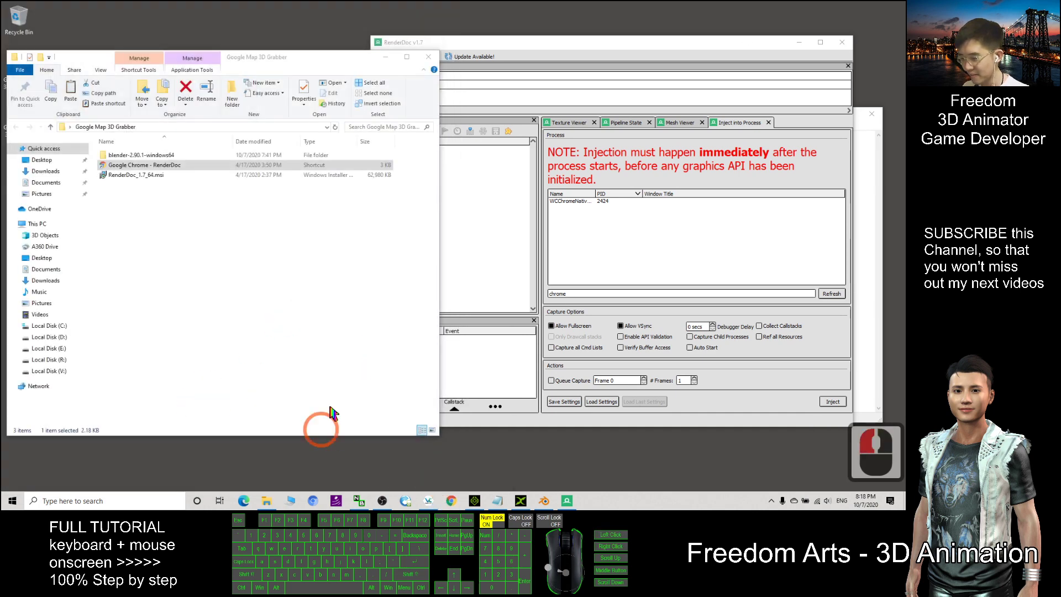
Relaunch the Google Chrome - RenderDoc shortcut and move the Google Chrome Gpu dialog clear of the RenderDoc window.
double_click(166, 167)
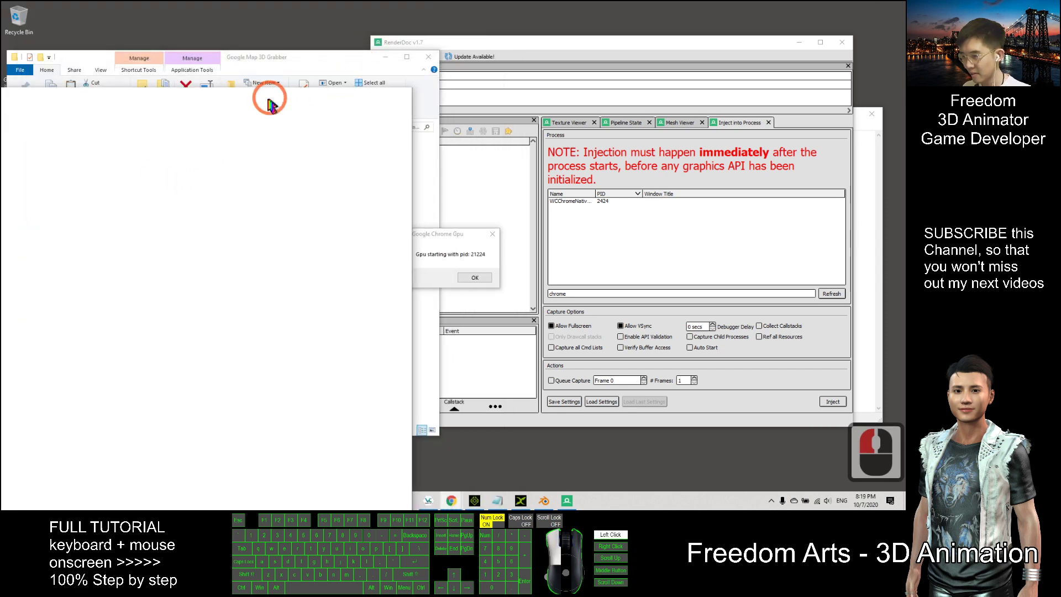
left_click_drag(440, 241, 378, 232)
left_click(403, 269)
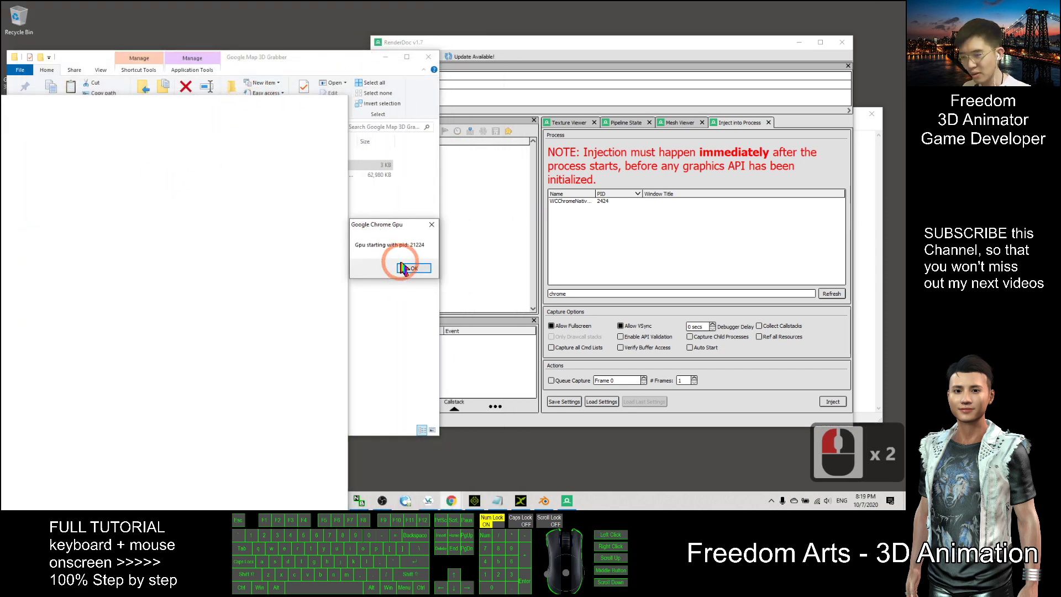
Refresh the chrome process list in RenderDoc and inject into the process titled Google Chrome Gpu.
left_click(876, 235)
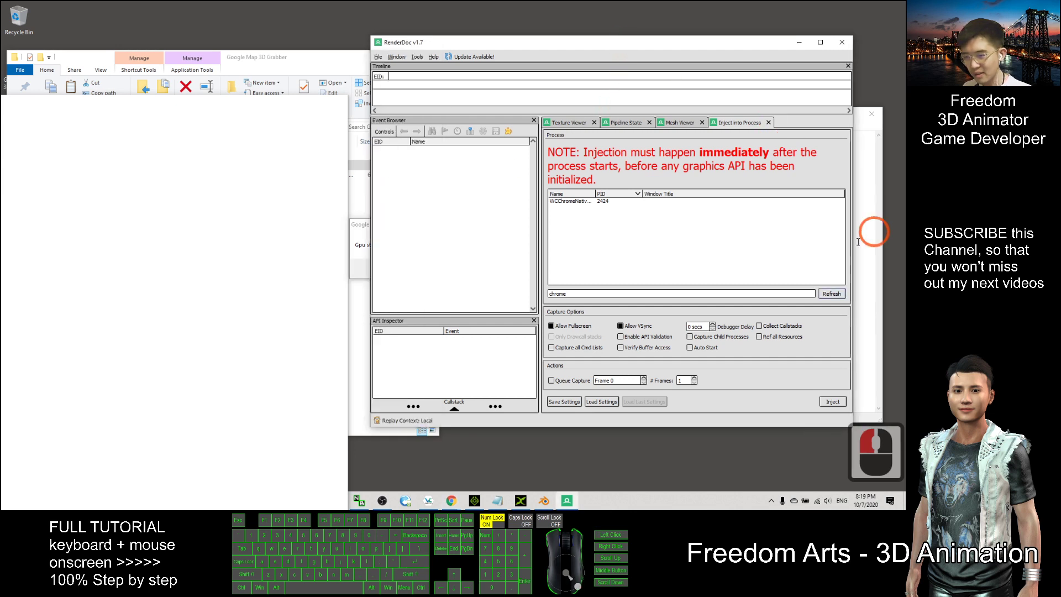
left_click(574, 293)
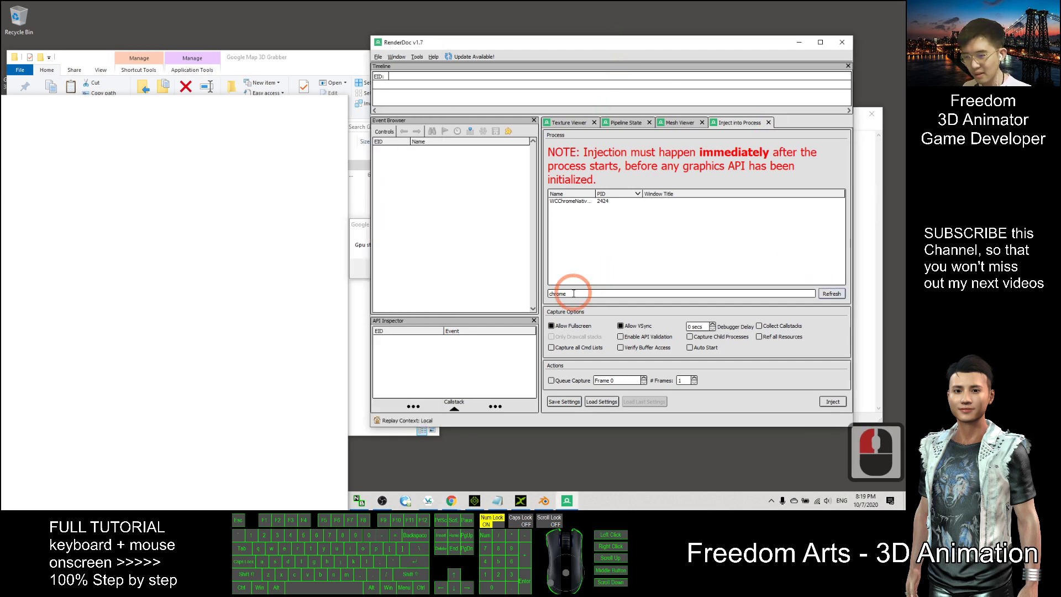
left_click(833, 294)
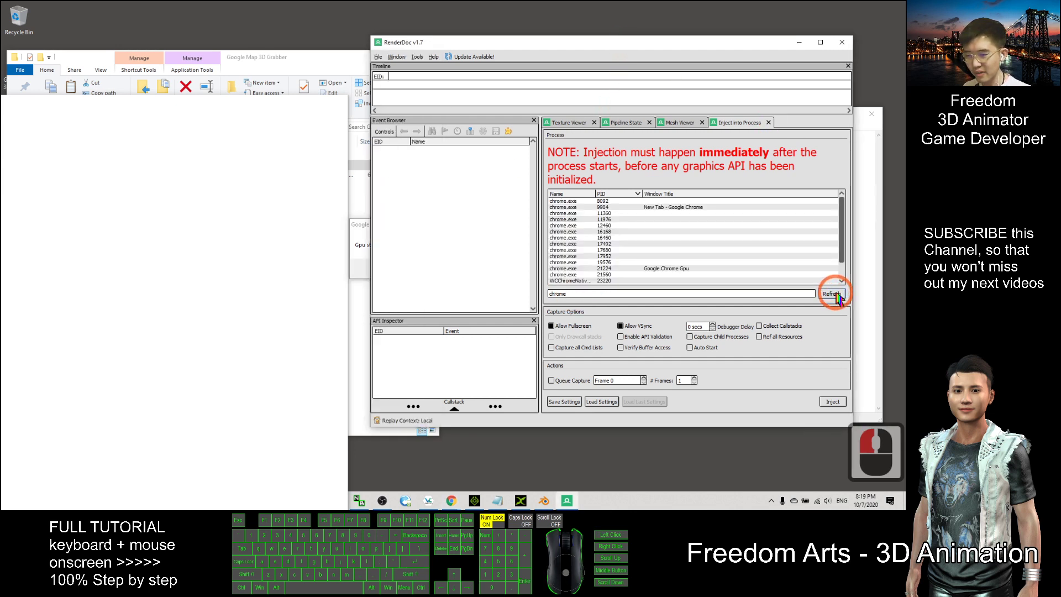
left_click(663, 270)
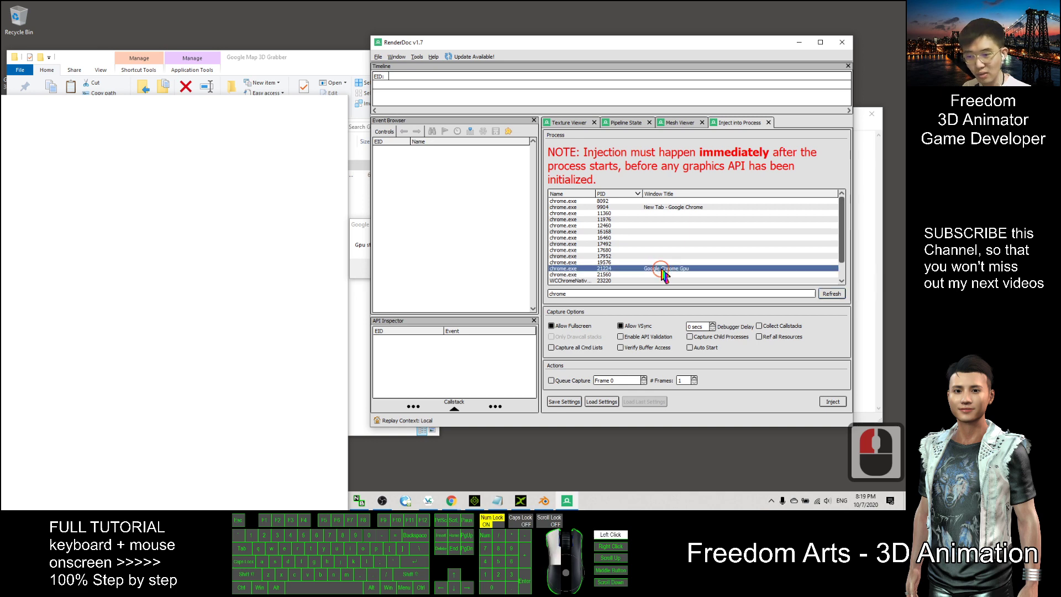
left_click(832, 402)
Move the RenderDoc window and the Google Chrome Gpu dialog apart, acknowledge the dialog, and move the opened Chrome window clear of RenderDoc.
left_click_drag(595, 42, 646, 39)
left_click_drag(396, 221, 304, 247)
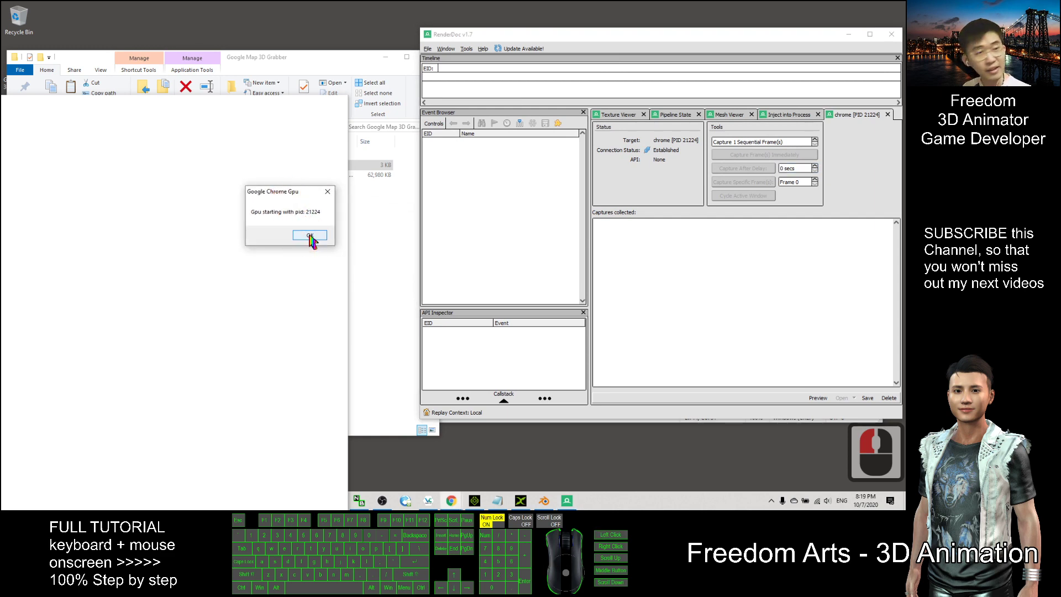
left_click(310, 236)
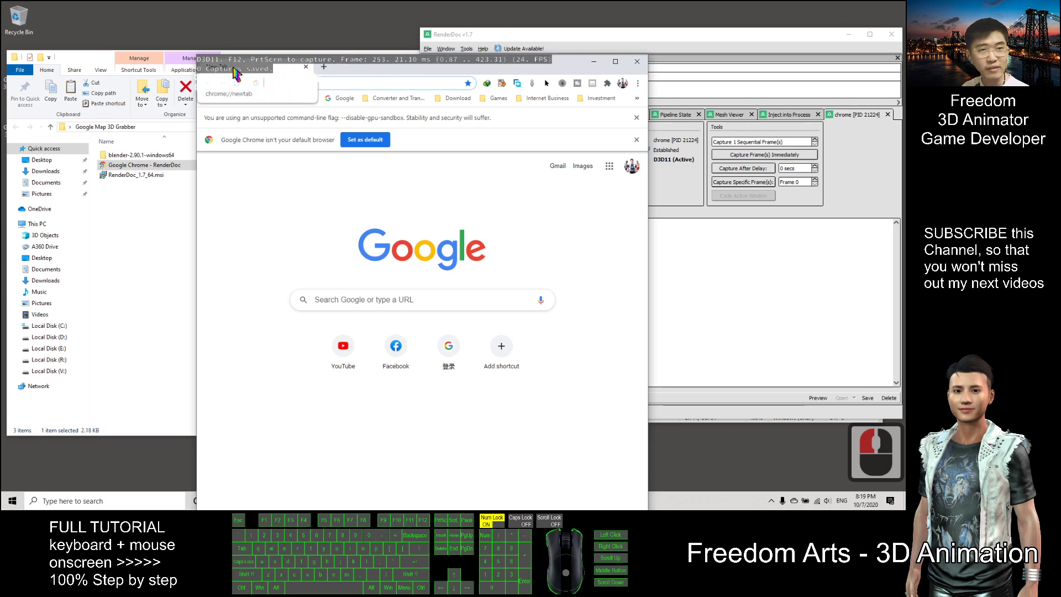
left_click_drag(360, 74, 266, 44)
left_click_drag(403, 39, 384, 22)
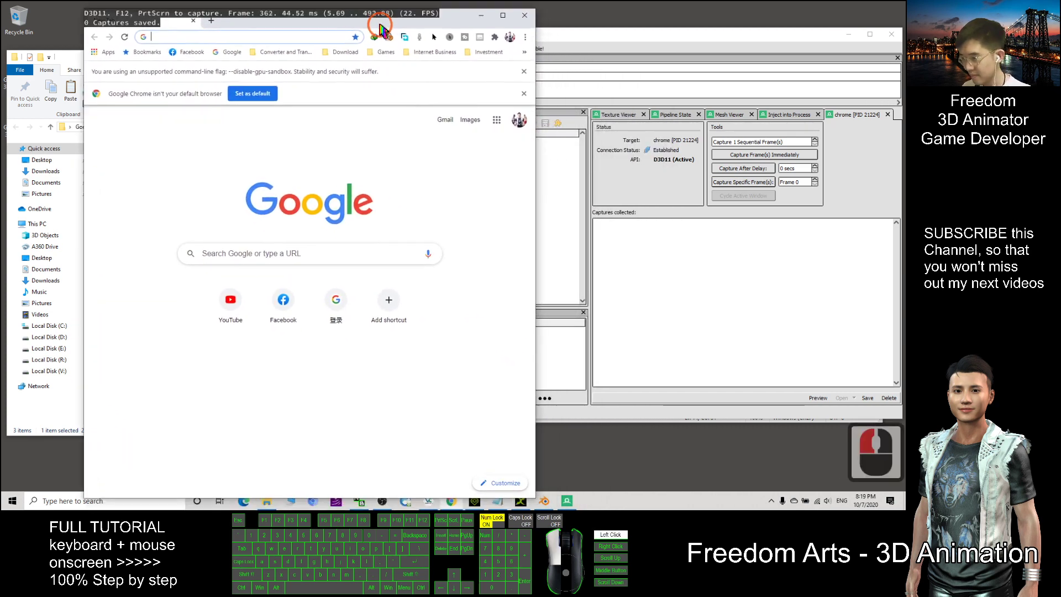
left_click(500, 501)
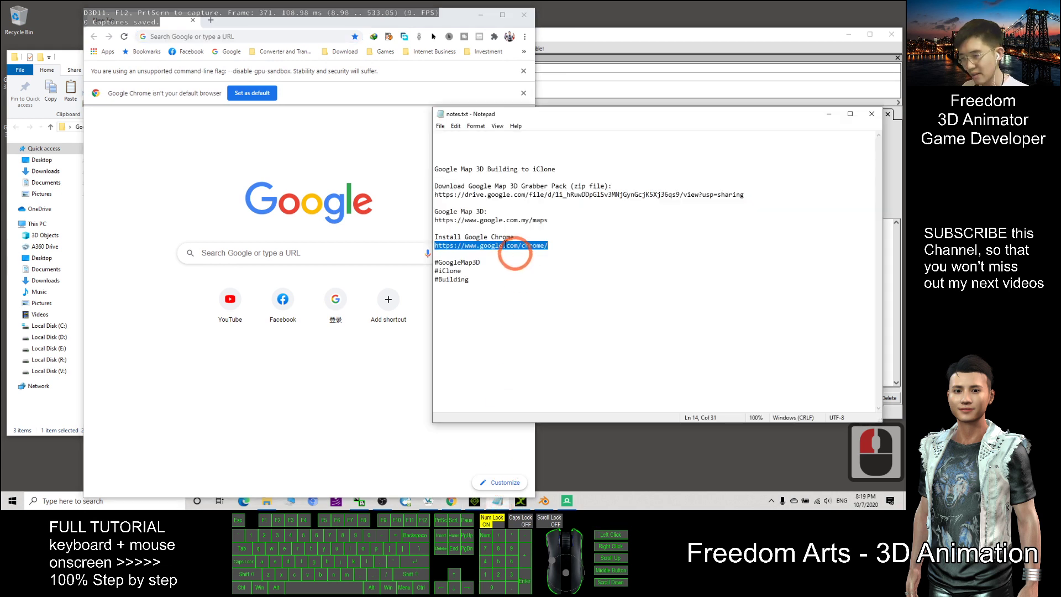
left_click(504, 246)
left_click_drag(437, 221, 440, 220)
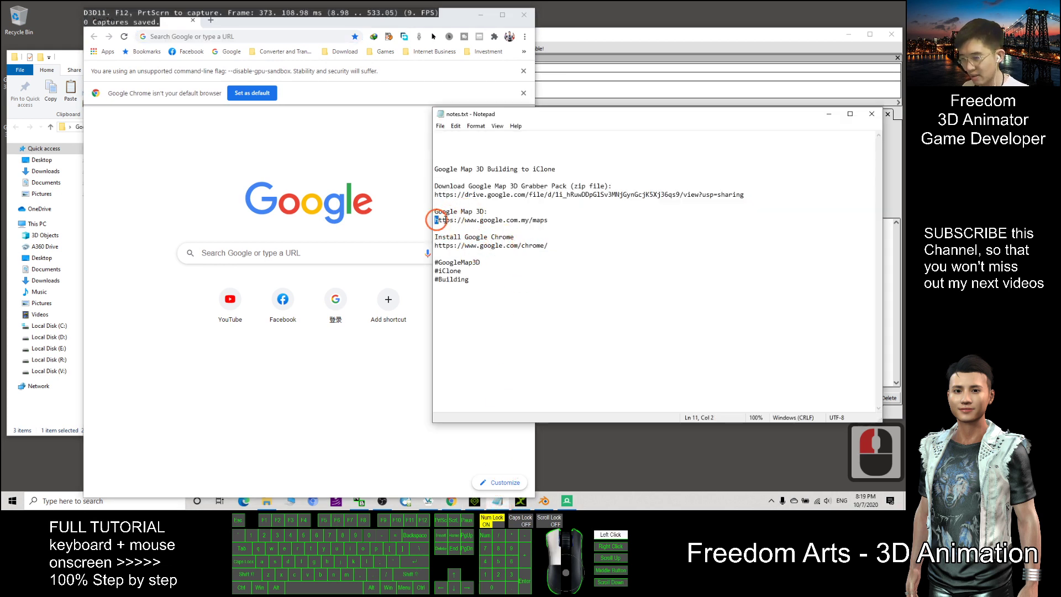
left_click_drag(554, 215, 546, 216)
key("ctrl+c")
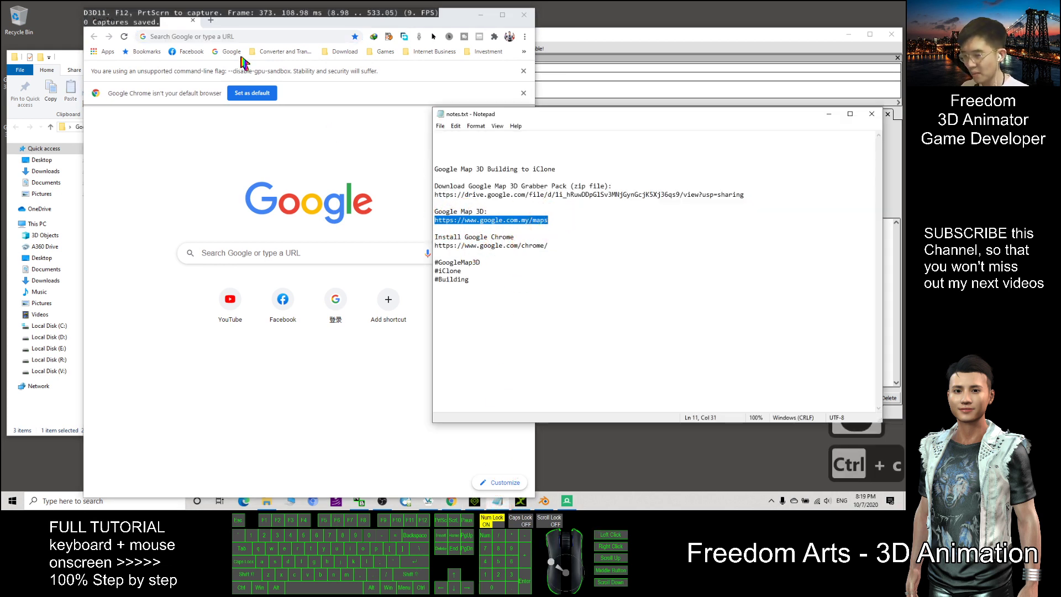
Load the copied Google Maps address in the injected Chrome window.
left_click(243, 63)
left_click(246, 36)
key("ctrl+v")
key("Return")
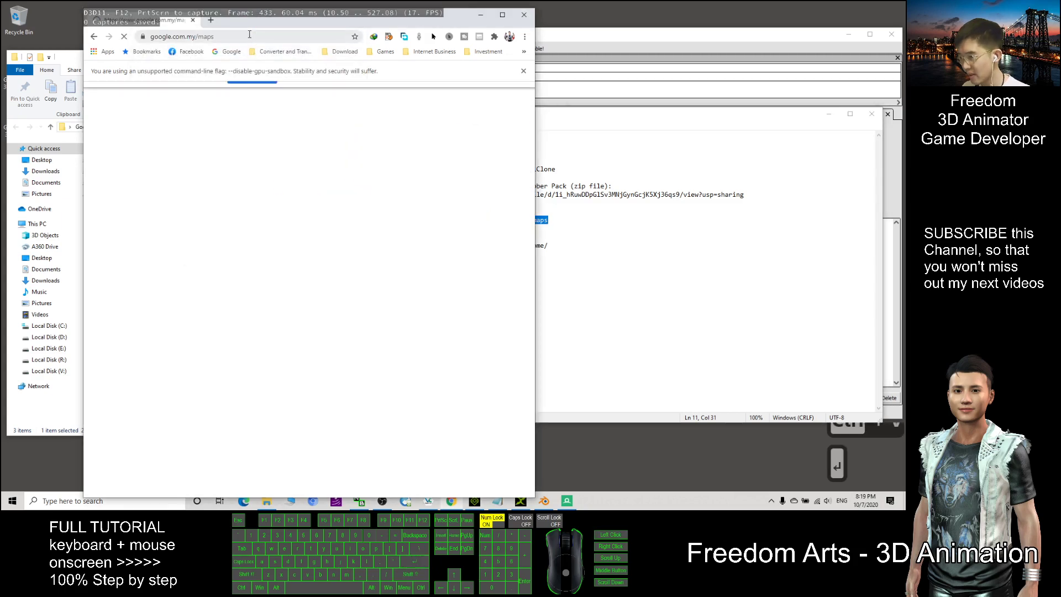
Search Google Maps for "empire state" and choose the suggestion Empire State Building, New York, NY, USA.
left_click(152, 96)
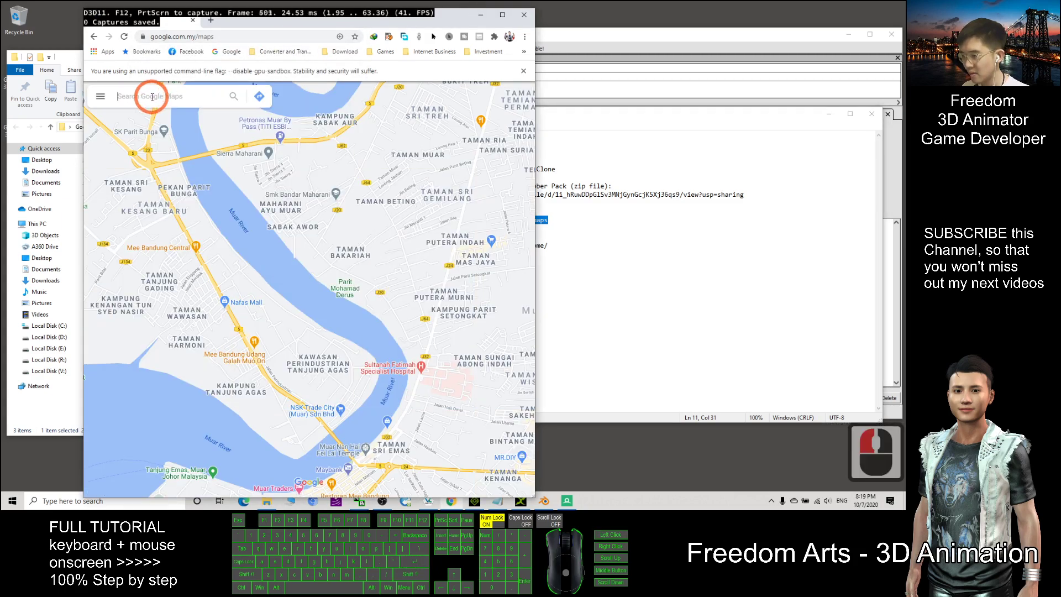
left_click_drag(455, 19, 485, 24)
left_click(189, 101)
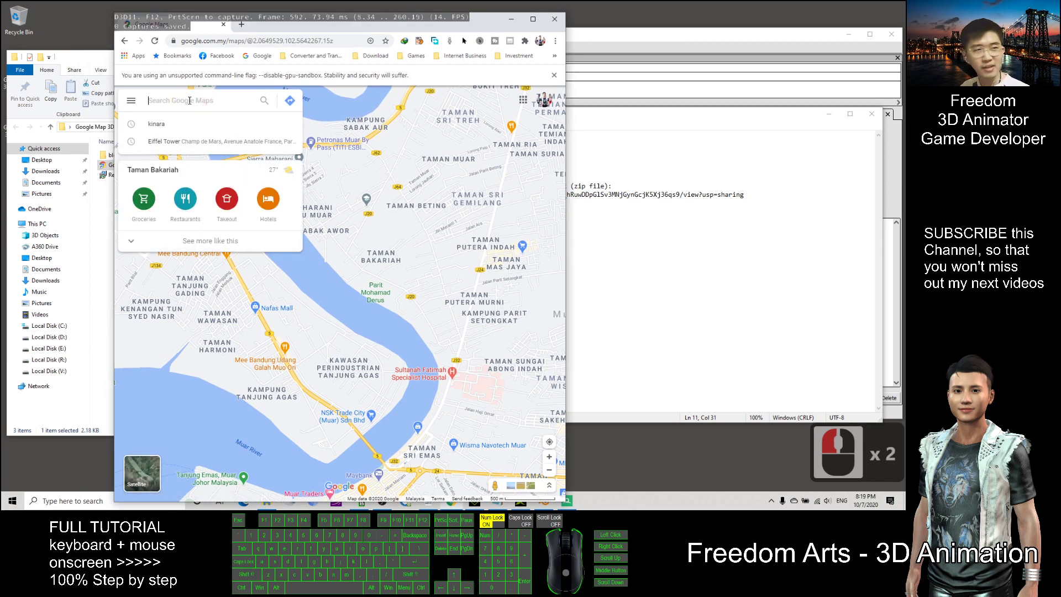
type("emp")
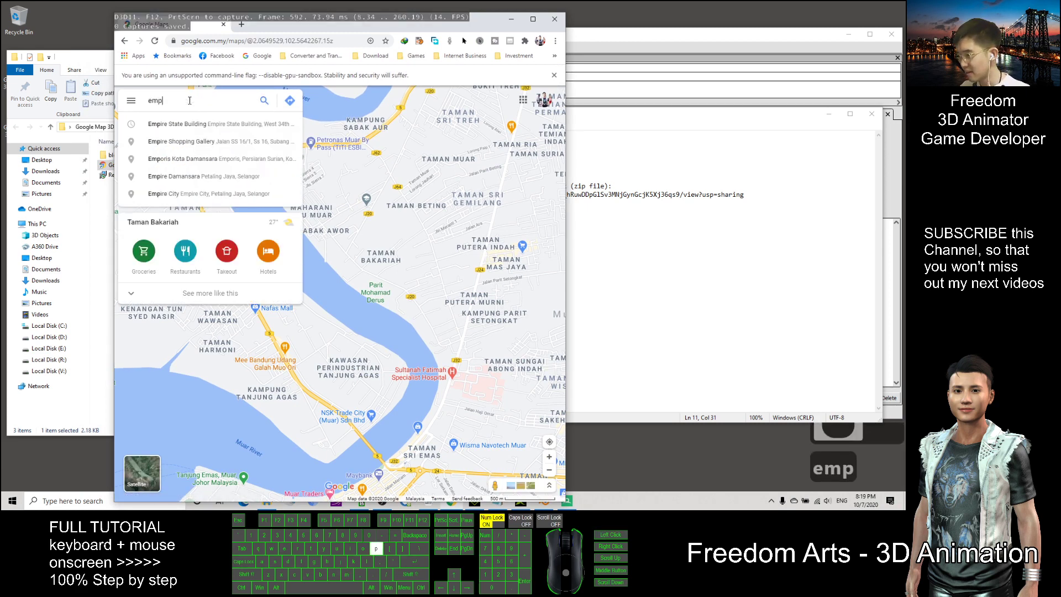
type("ire state")
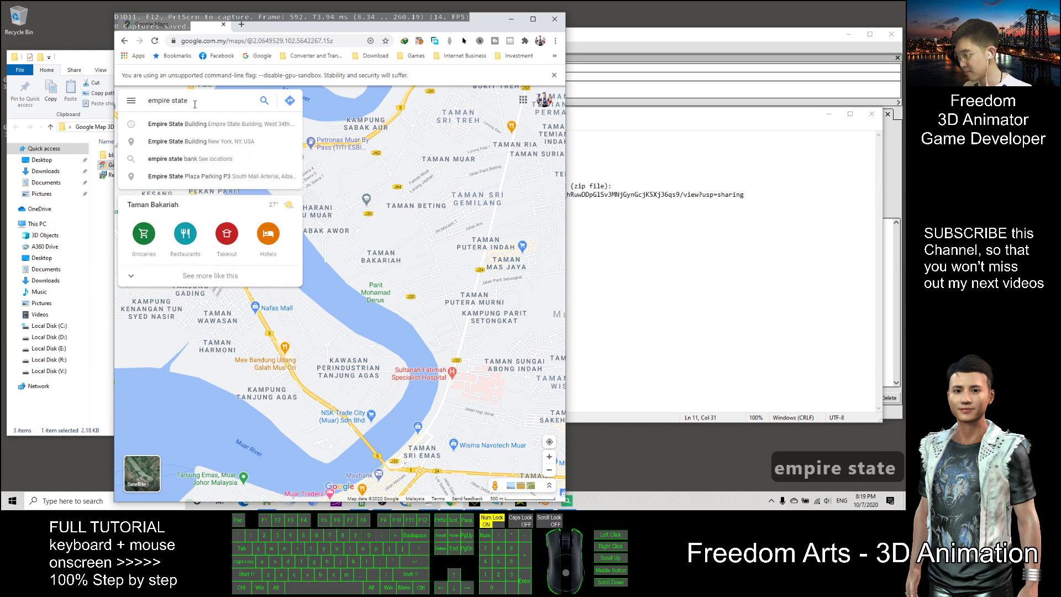
left_click(185, 143)
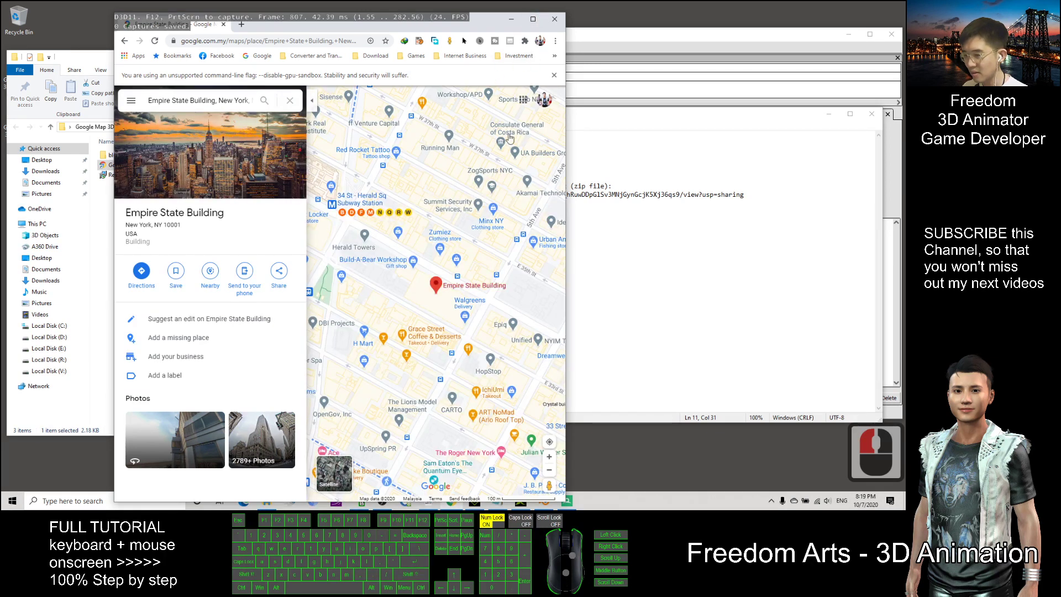
Maximize the Chrome window, switch the map to Satellite imagery and zoom in on the Empire State Building.
left_click(533, 19)
left_click(554, 274)
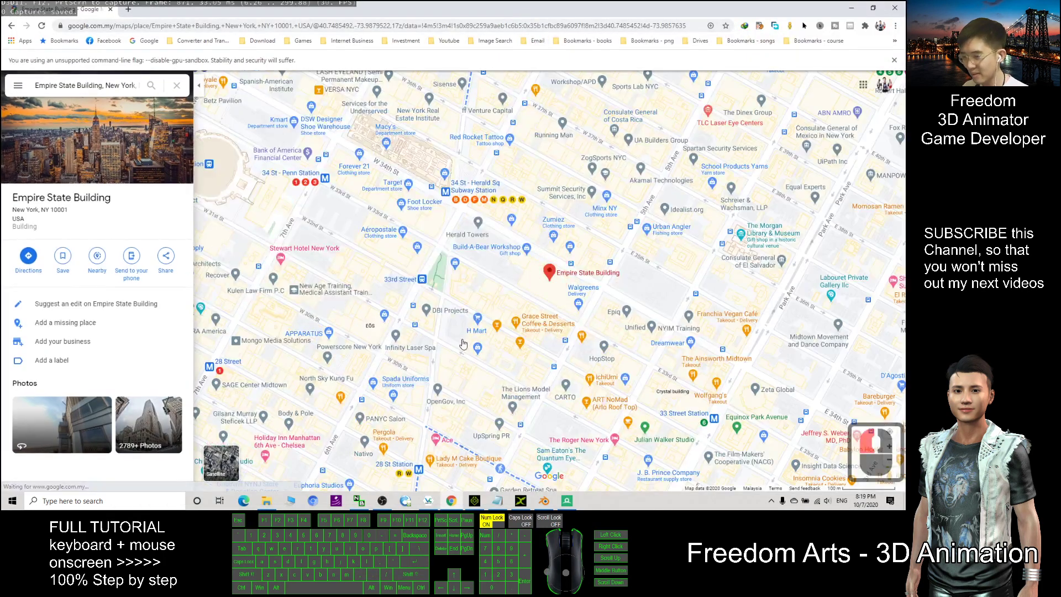
scroll(595, 288, "up", 4)
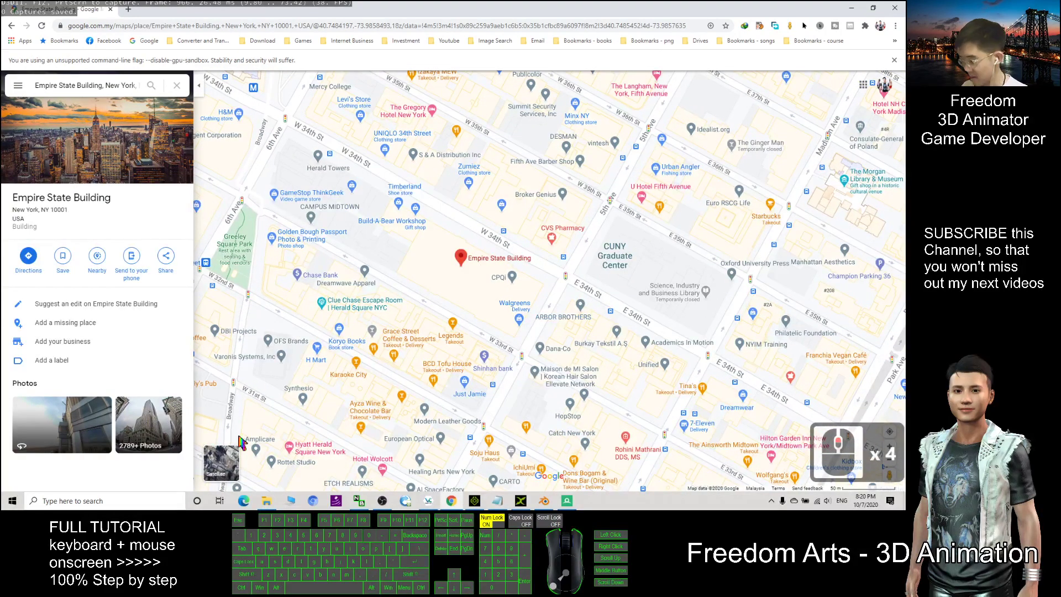
left_click(220, 457)
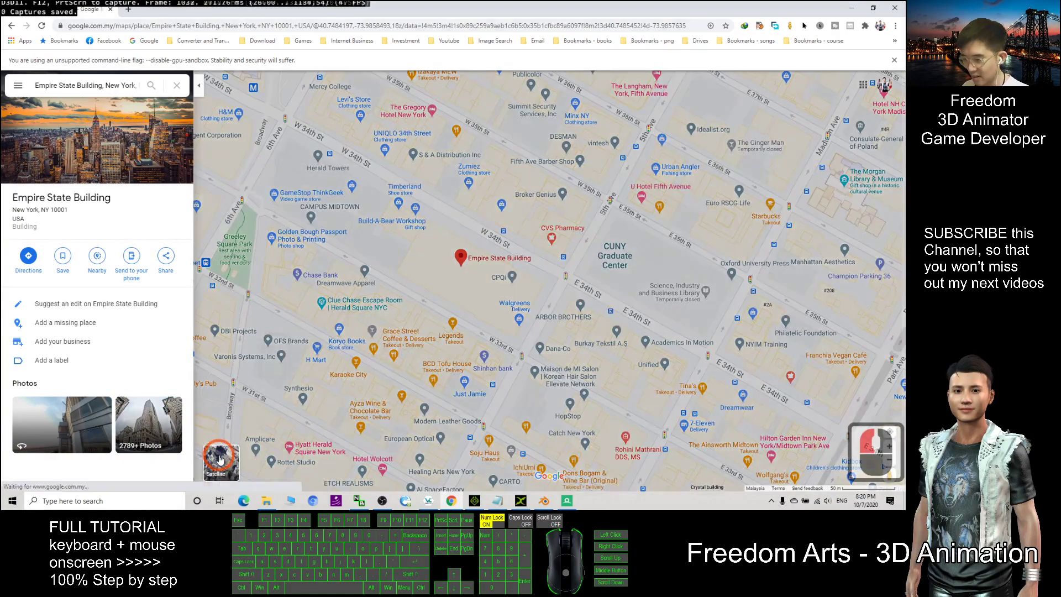
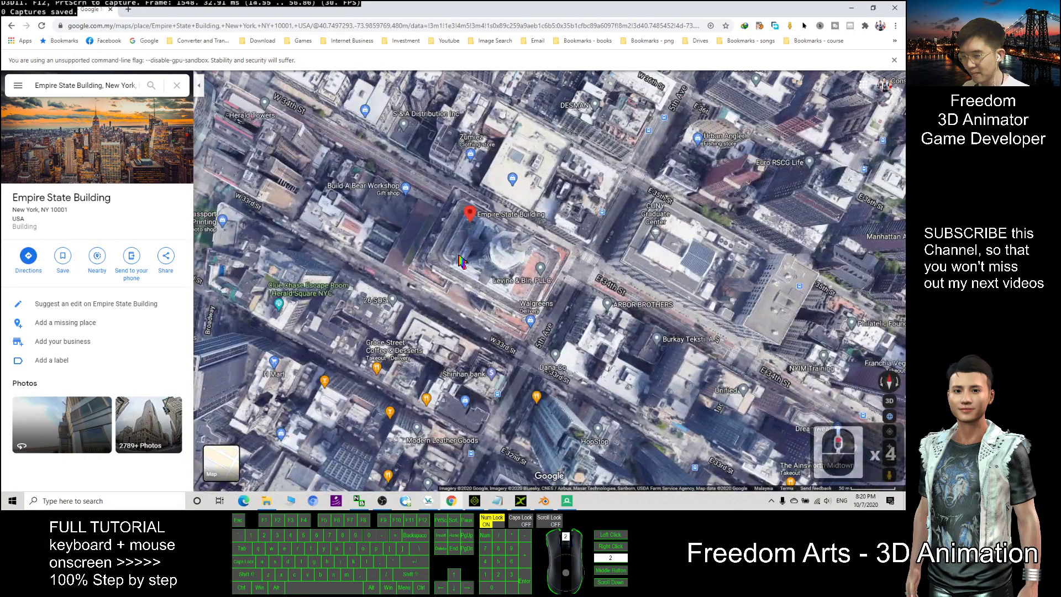
scroll(534, 281, "up", 2)
left_click_drag(533, 282, 473, 263)
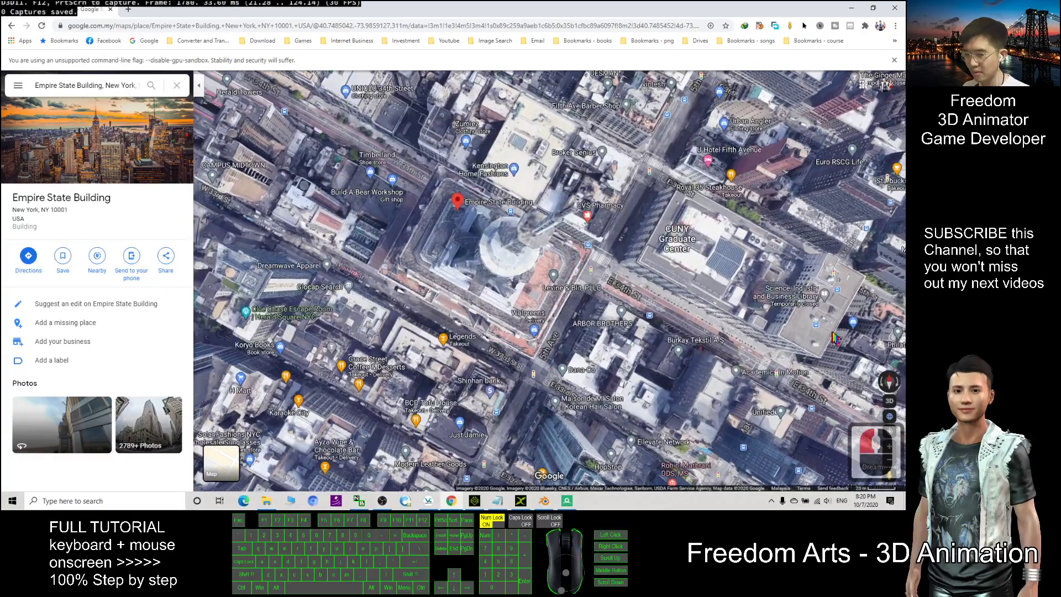
Inspect the Empire State Building in the tilted 3D view, return to the top-down view and recentre the building.
left_click(889, 402)
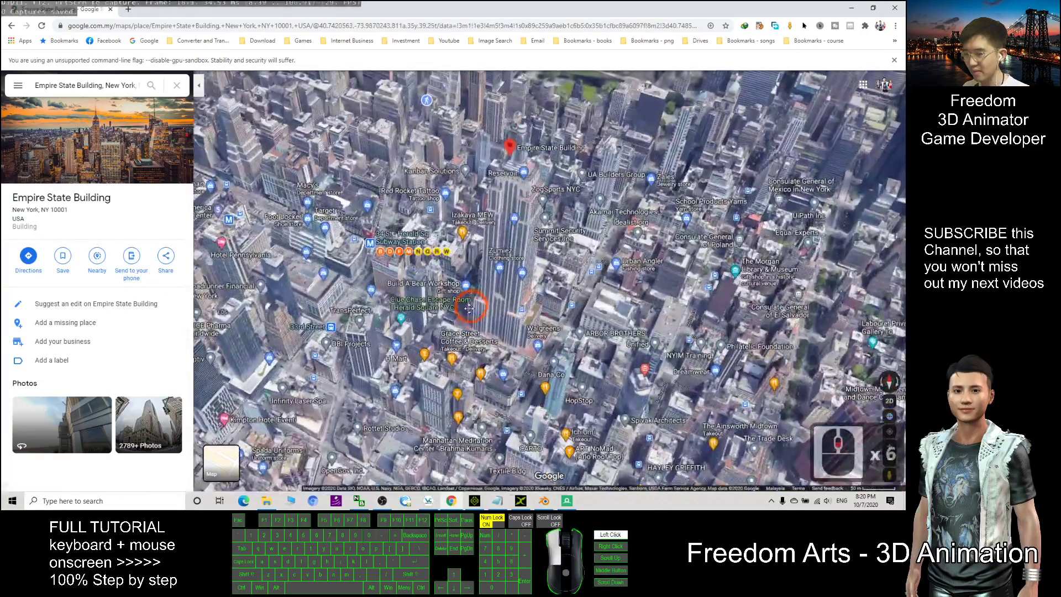
left_click(500, 259)
scroll(500, 260, "up", 4)
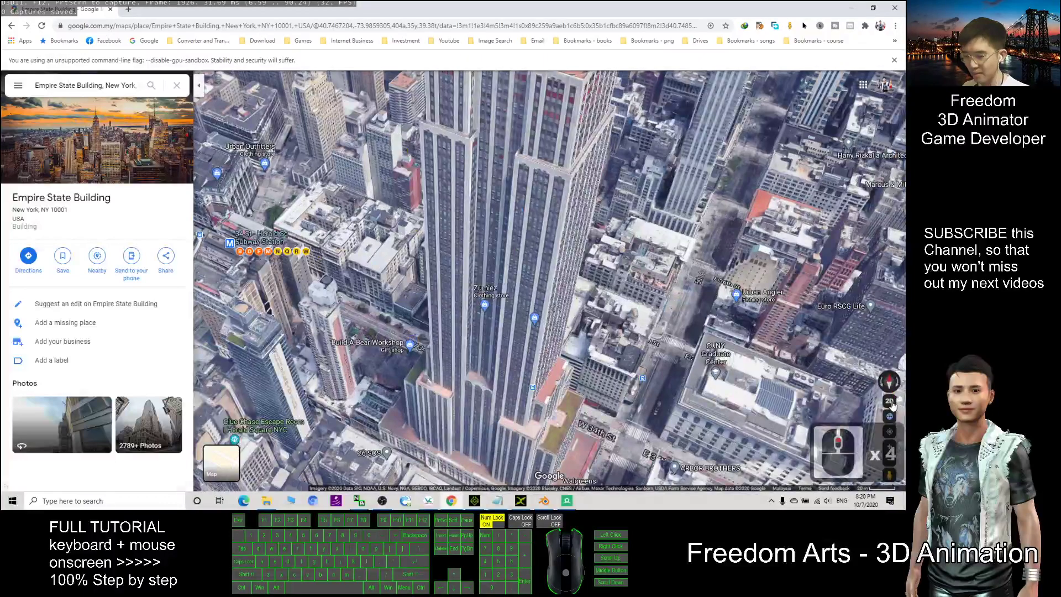
left_click(892, 405)
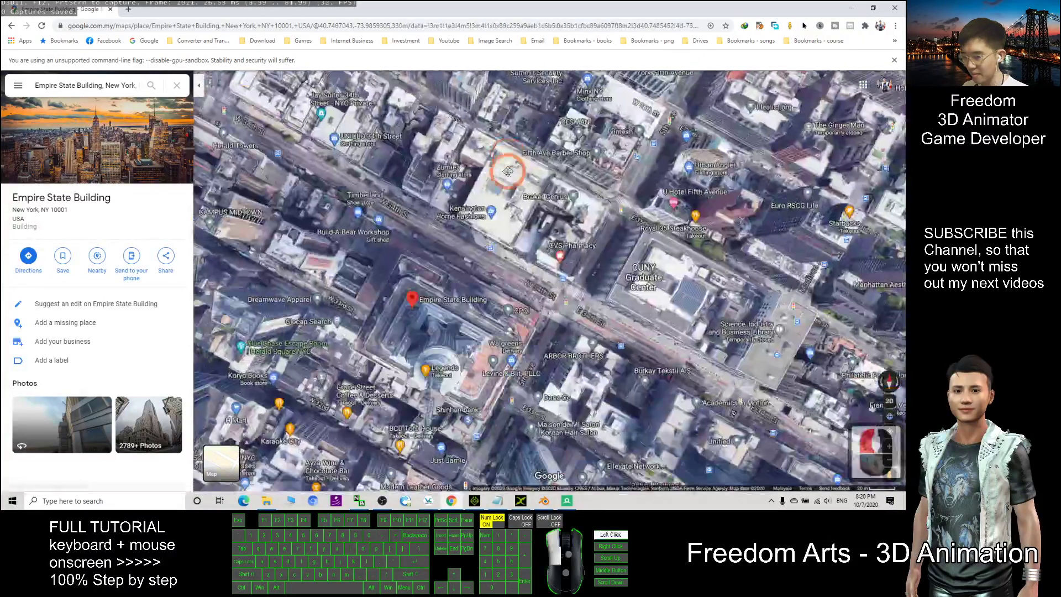
left_click_drag(506, 166, 528, 231)
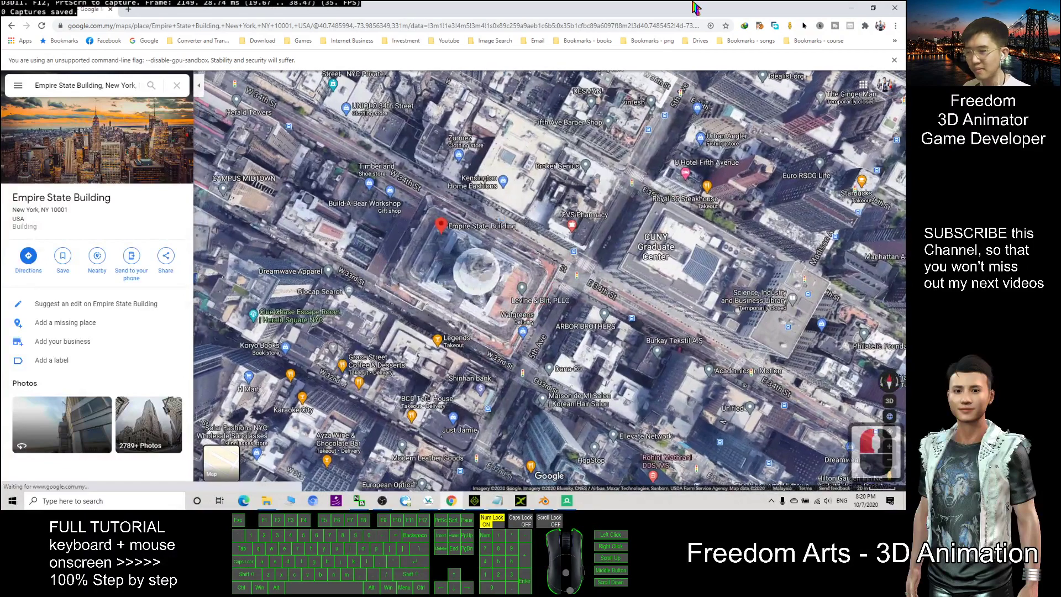
Restore the Chrome window to its smaller size and centre the Empire State Building in the reduced map area.
left_click_drag(696, 8, 379, 10)
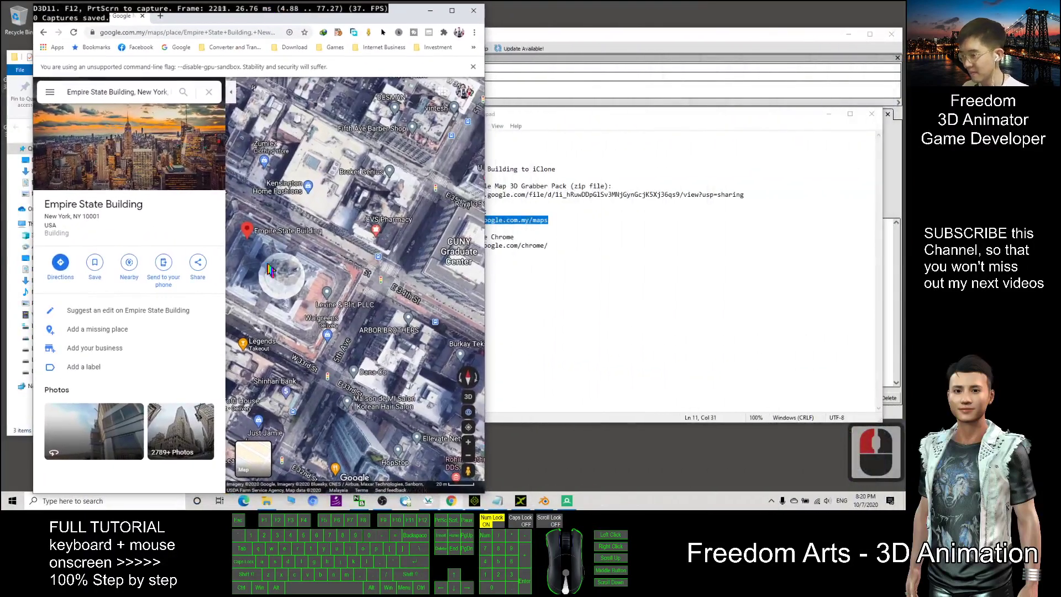
left_click(355, 261)
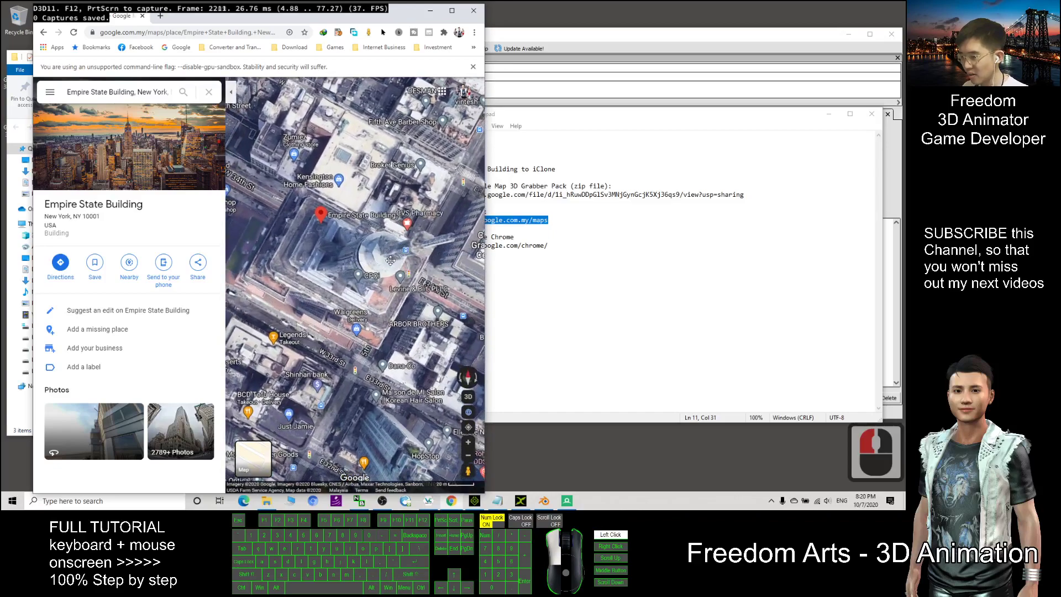
left_click_drag(395, 263, 390, 266)
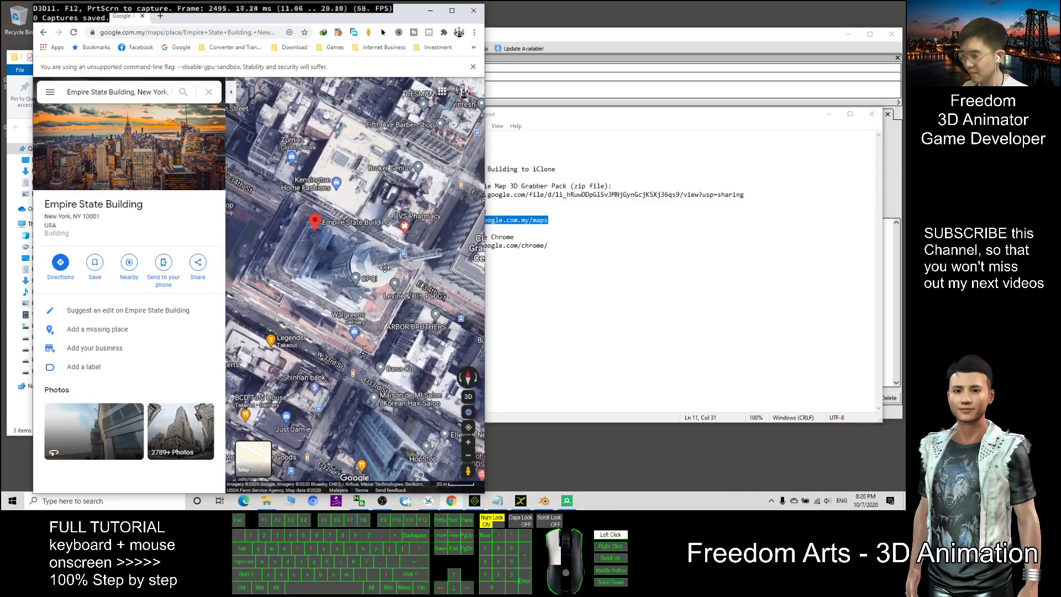
scroll(385, 267, "down", 2)
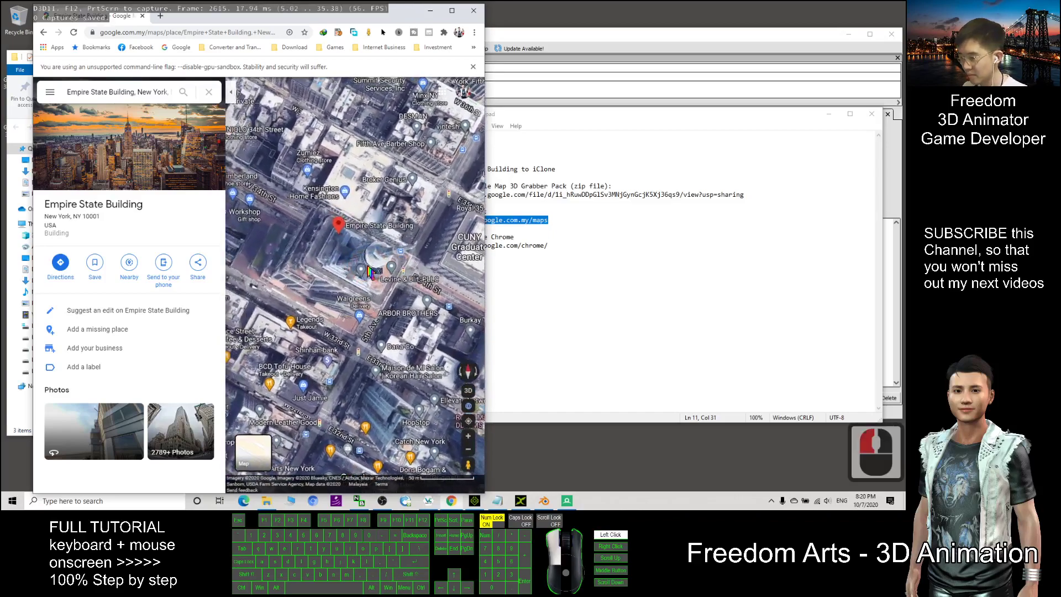
left_click(370, 256)
left_click_drag(356, 258, 366, 255)
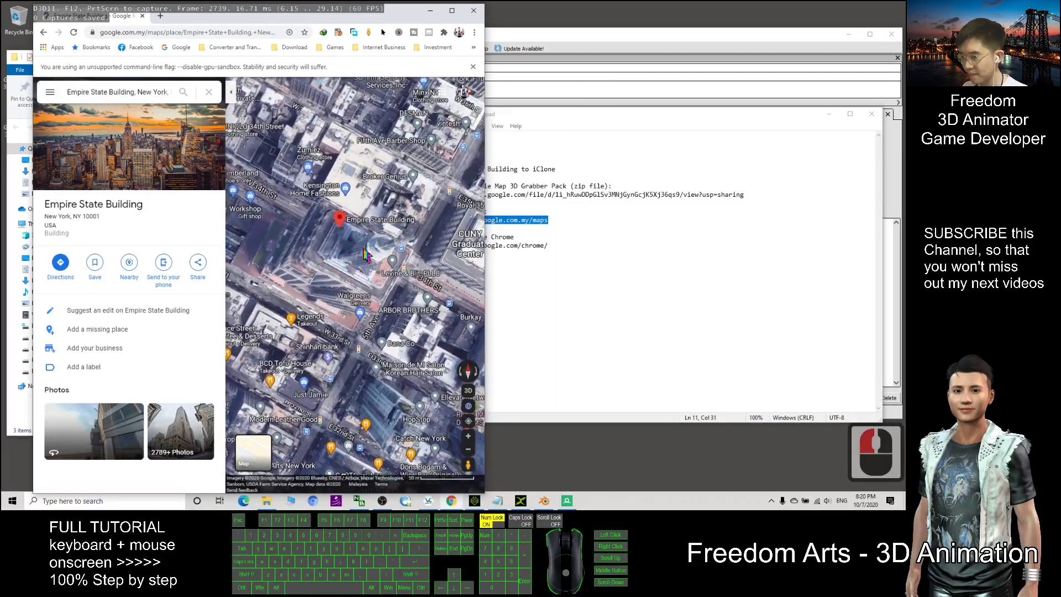
Set RenderDoc's capture delay to 5 secs, start the delayed capture and keep panning the map around the Empire State Building while it records.
left_click(616, 47)
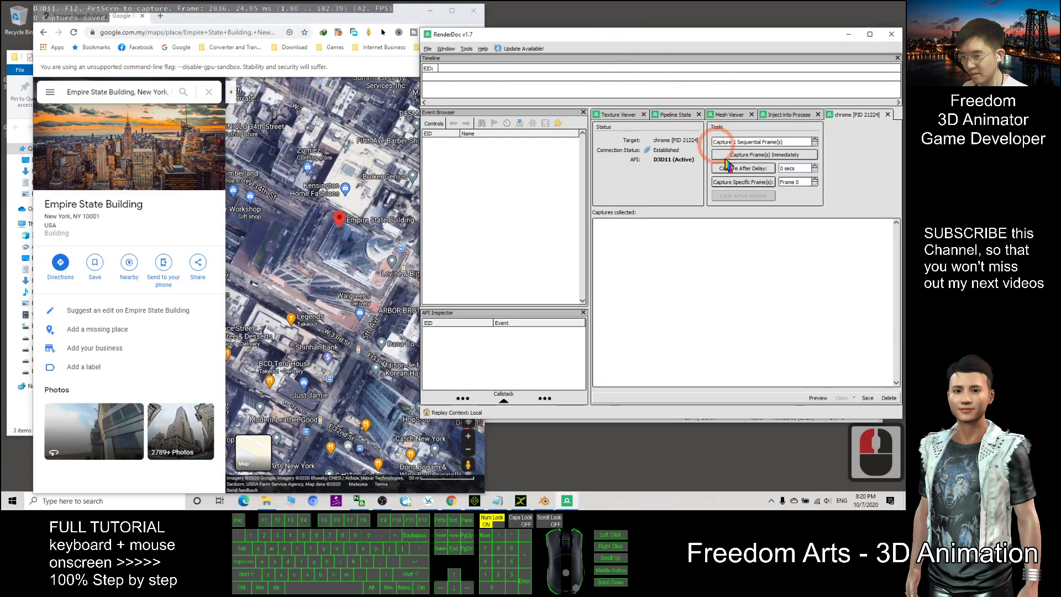
left_click(815, 166)
left_click(815, 166)
left_click(815, 166)
left_click(815, 166)
left_click(815, 166)
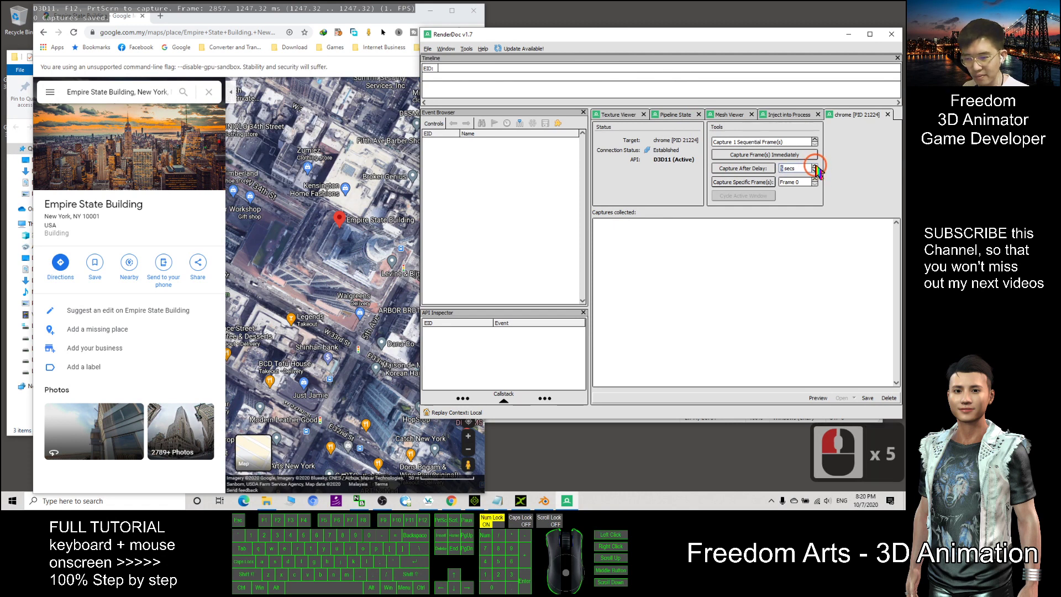
left_click(743, 168)
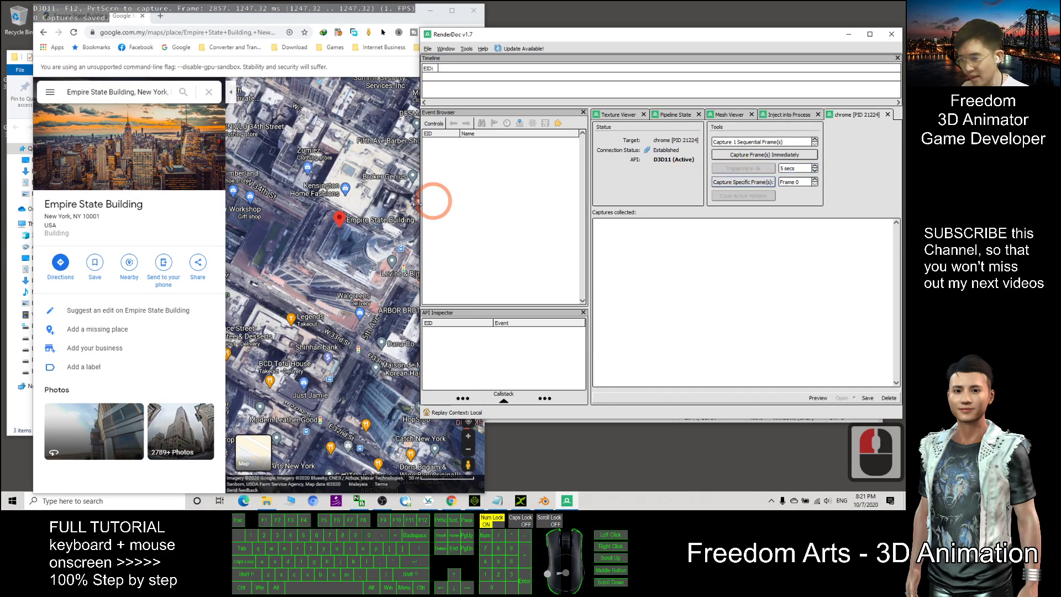
mouse_move(322, 243)
left_mouse_down()
mouse_move(352, 234)
mouse_move(297, 252)
mouse_move(364, 248)
left_mouse_up()
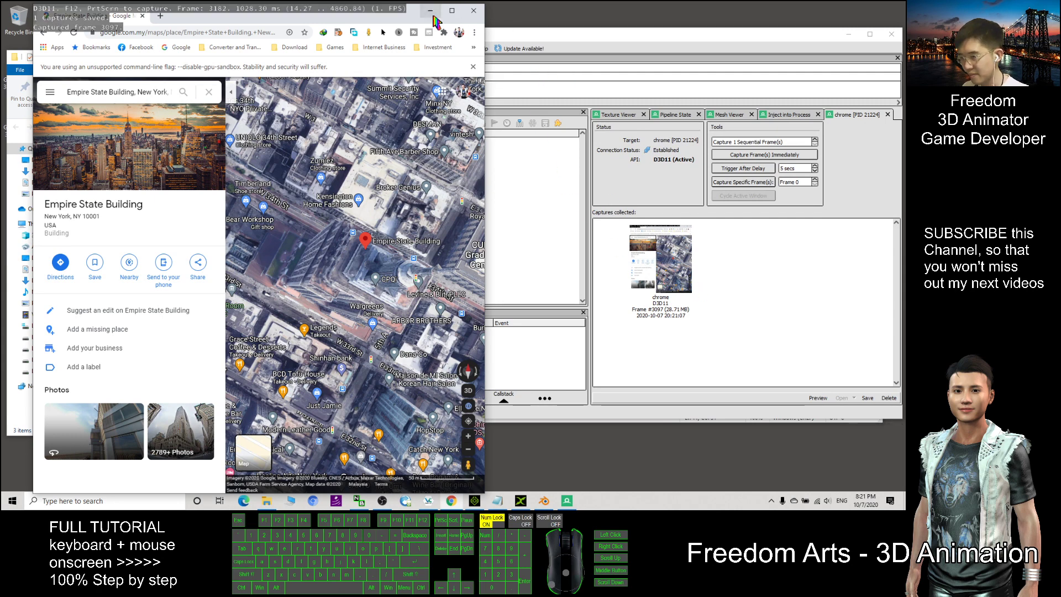
Close the Chrome window and reposition the Google Map 3D Grabber folder window.
left_click(474, 11)
left_click_drag(356, 53, 378, 55)
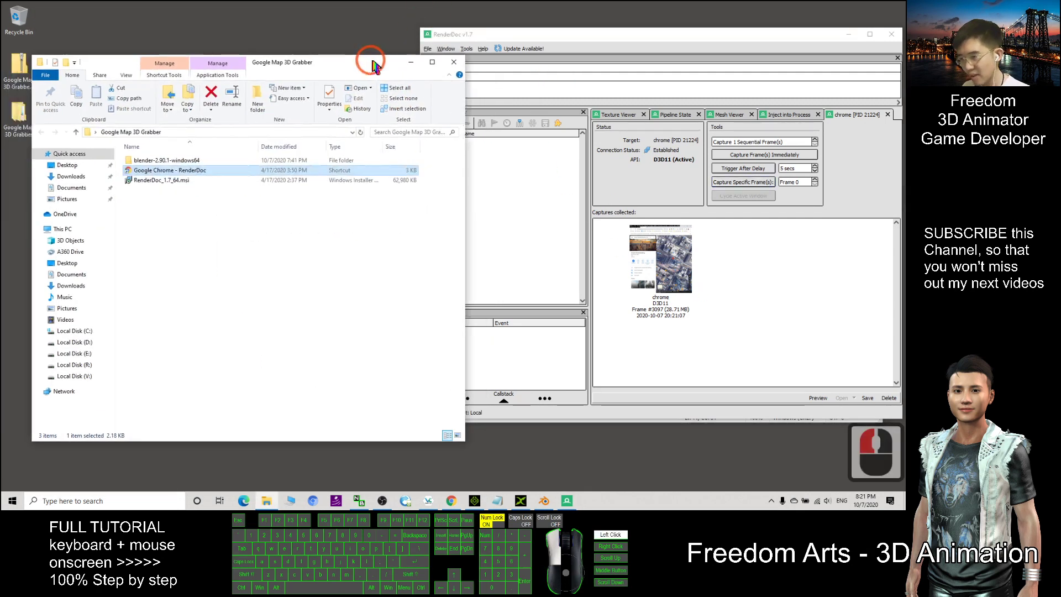
Close the Google Map 3D Grabber folder window and create a desktop folder named empire state building.
left_click(450, 57)
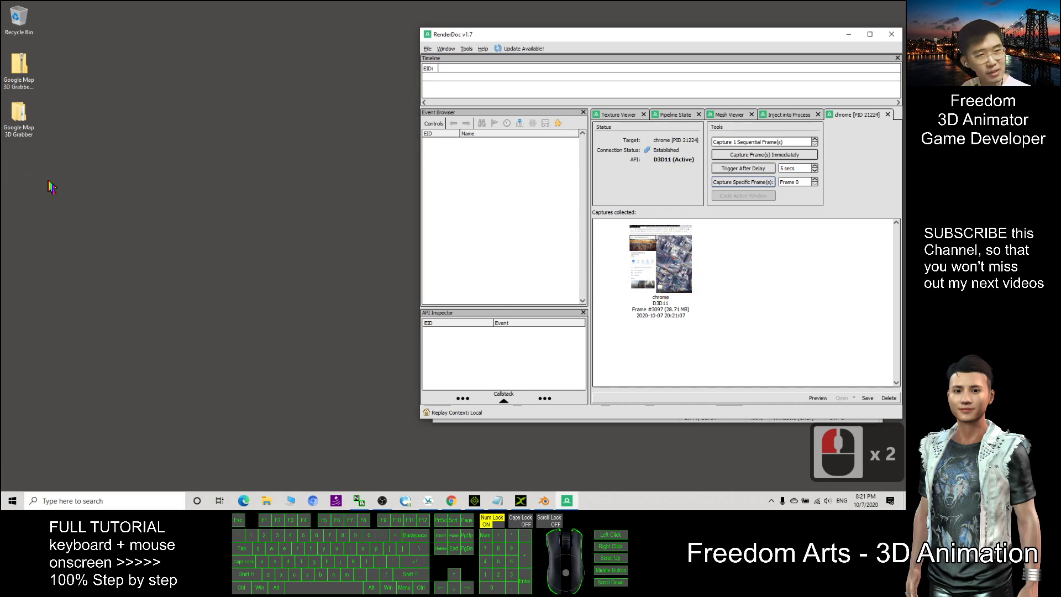
right_click(20, 189)
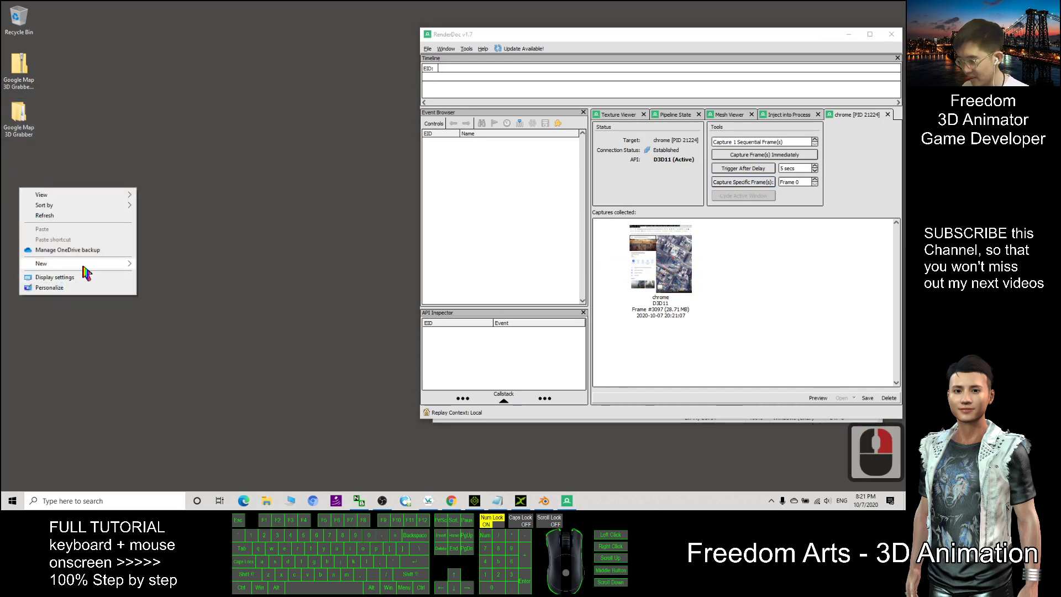
mouse_move(81, 264)
left_click(166, 266)
left_click(167, 267)
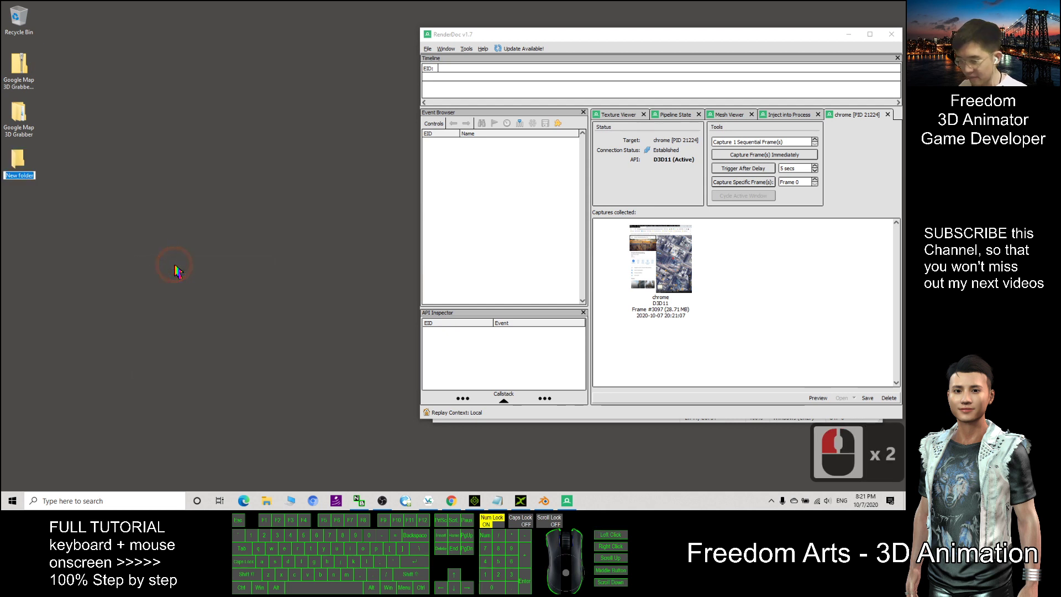
type("empire s")
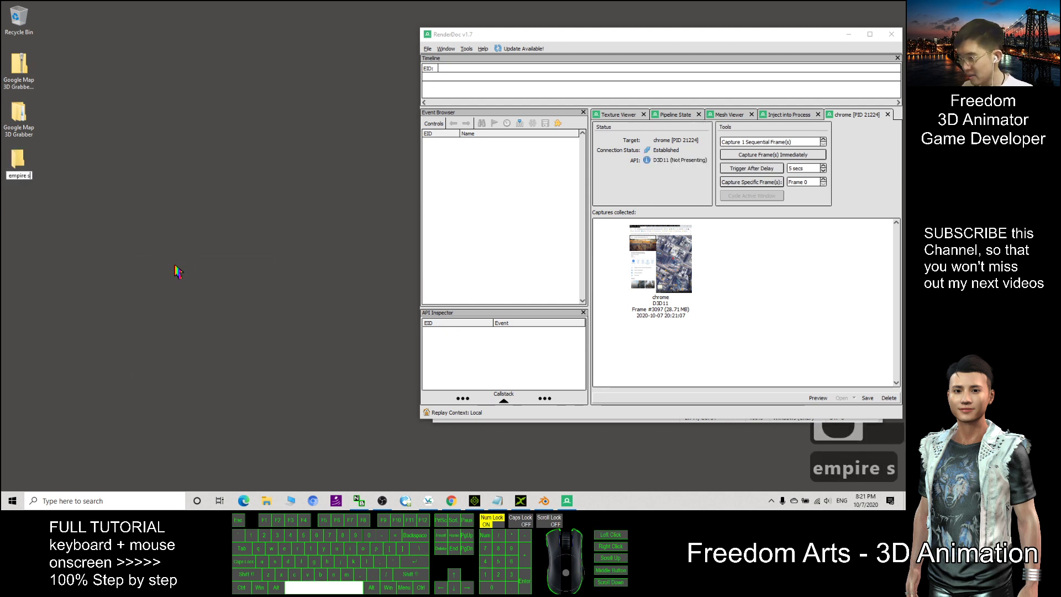
type("tate building")
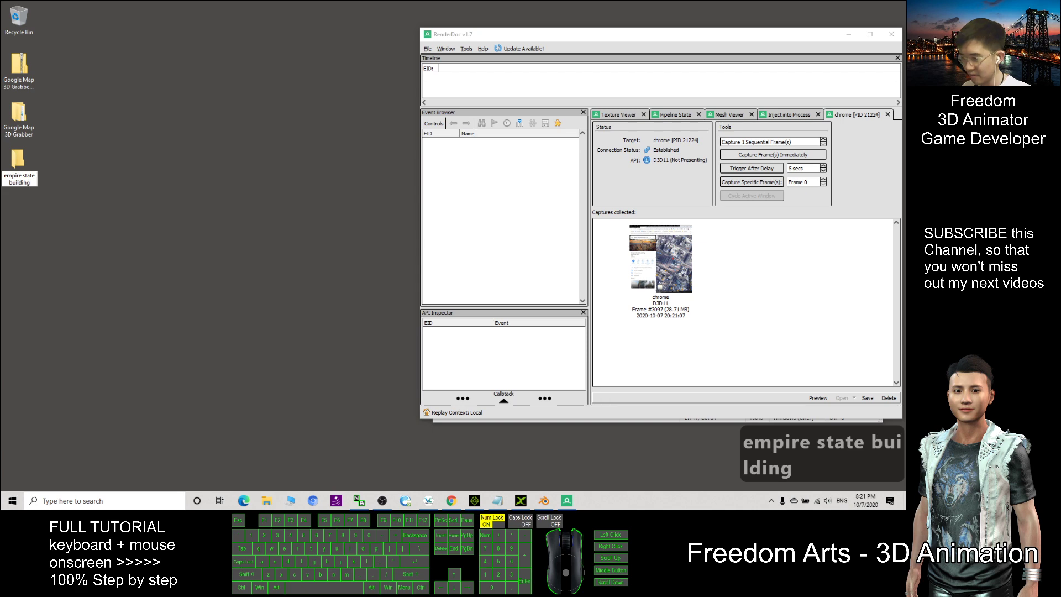
key("Return")
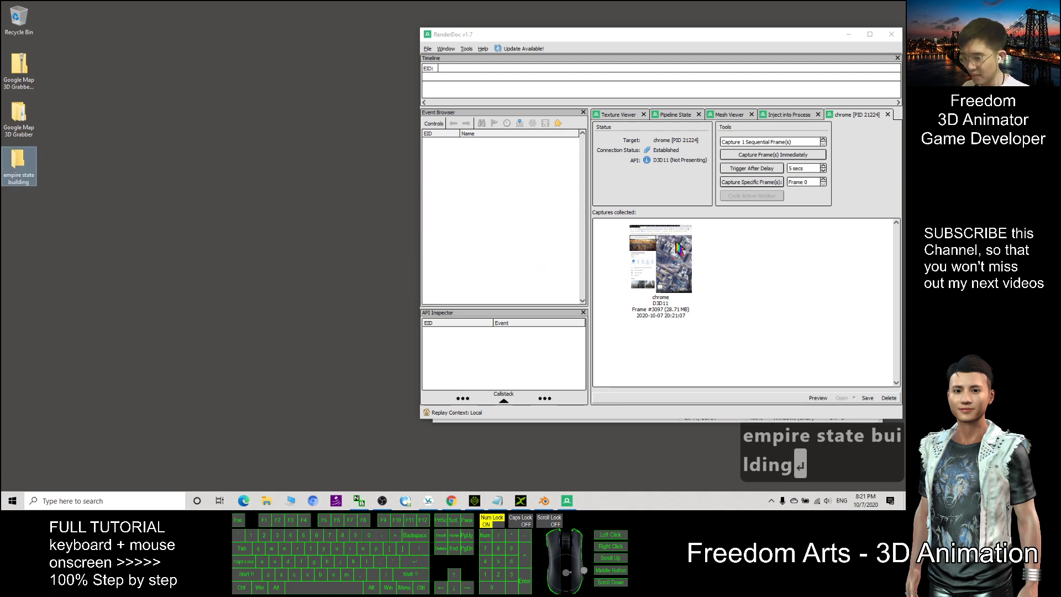
Open the new folder, start saving the collected Chrome capture and set the save location to the empire state building folder's path.
double_click(17, 160)
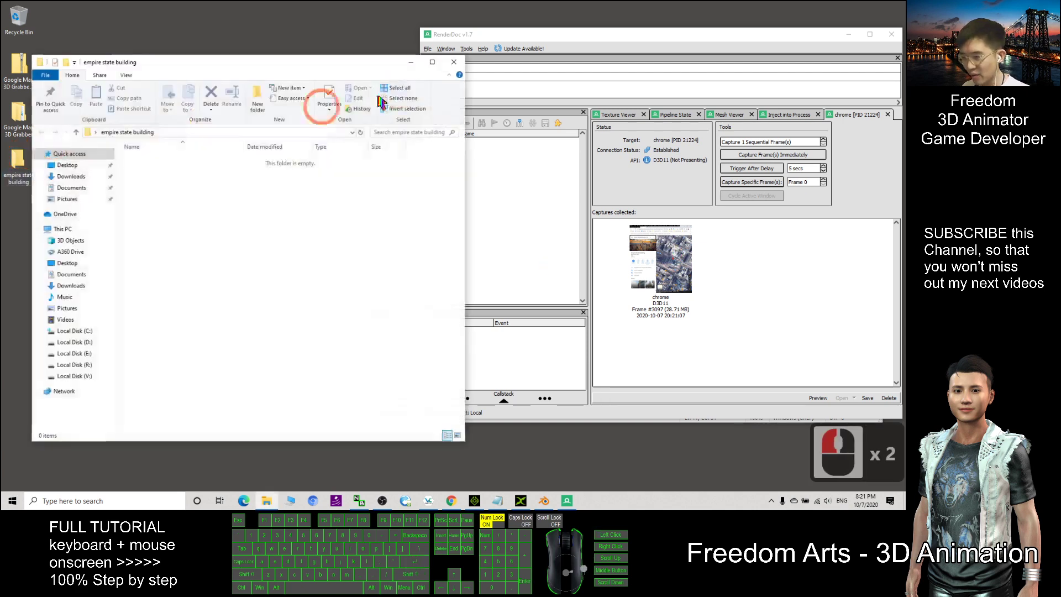
left_click(666, 258)
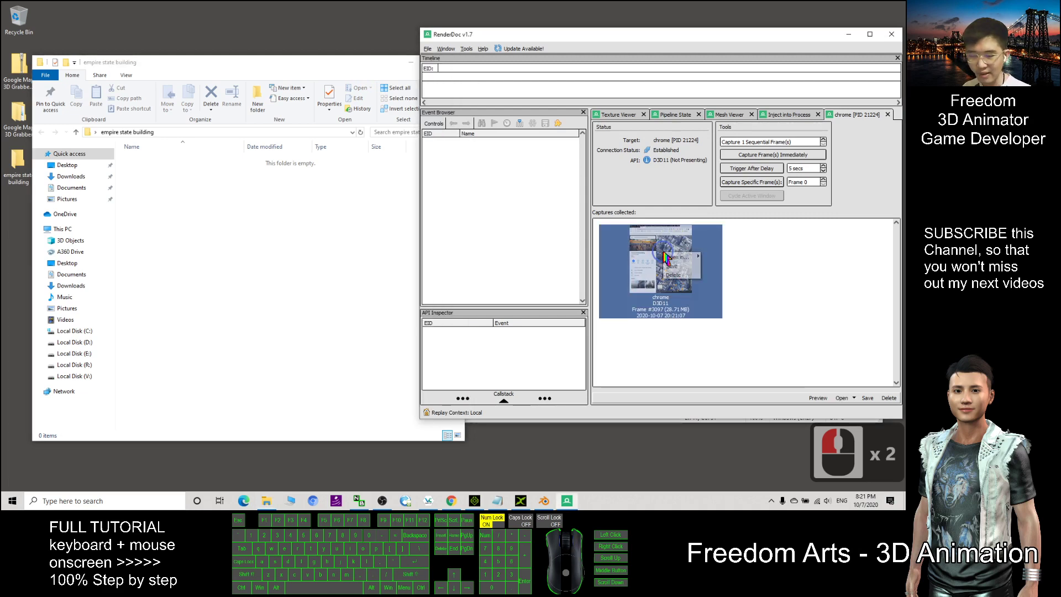
right_click(664, 254)
left_click(674, 267)
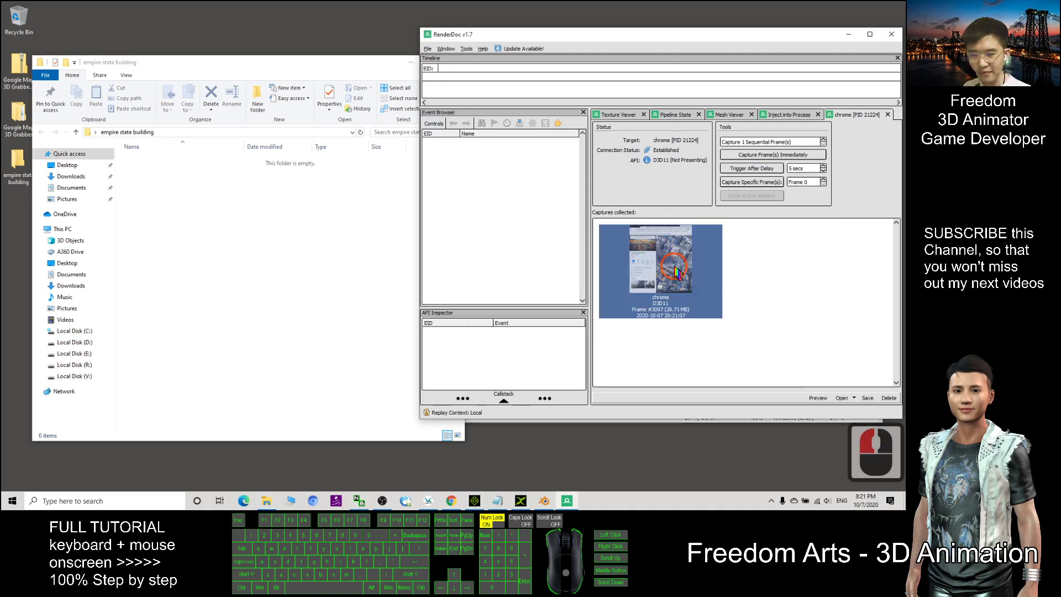
left_click(210, 133)
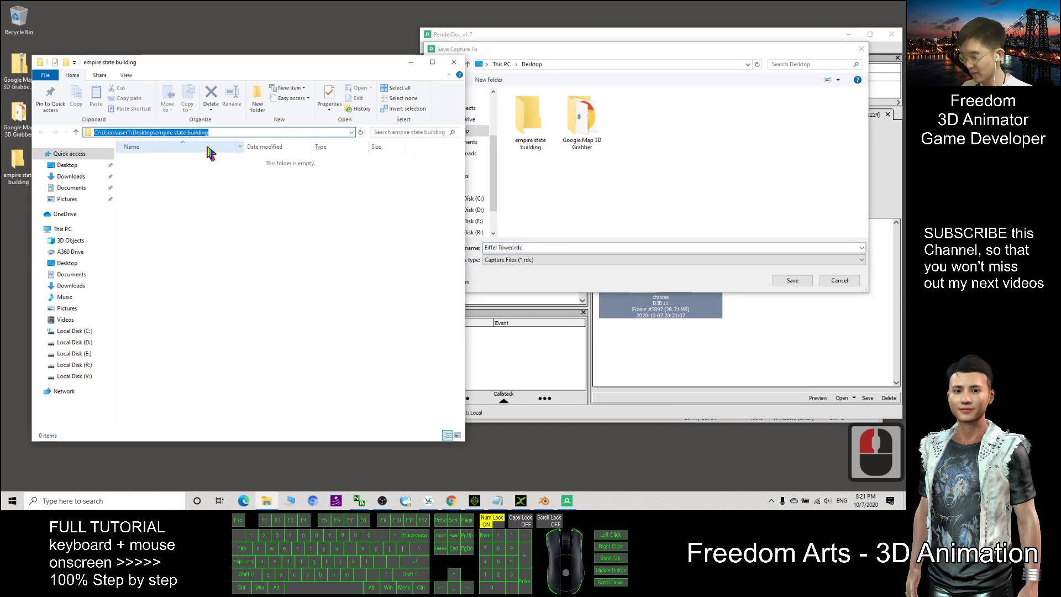
key("ctrl+c")
left_click(569, 65)
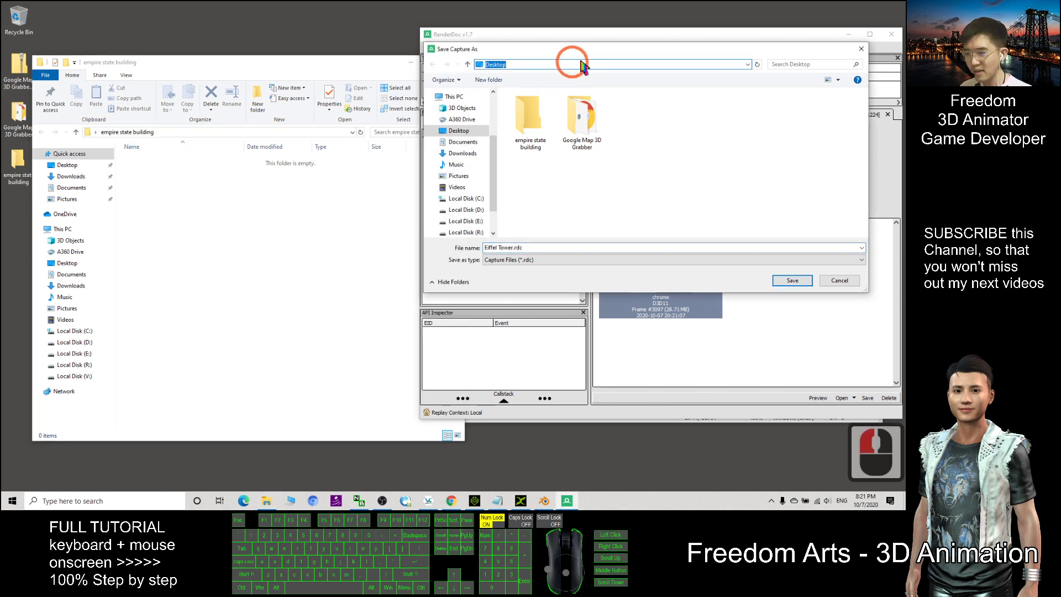
key("ctrl+v")
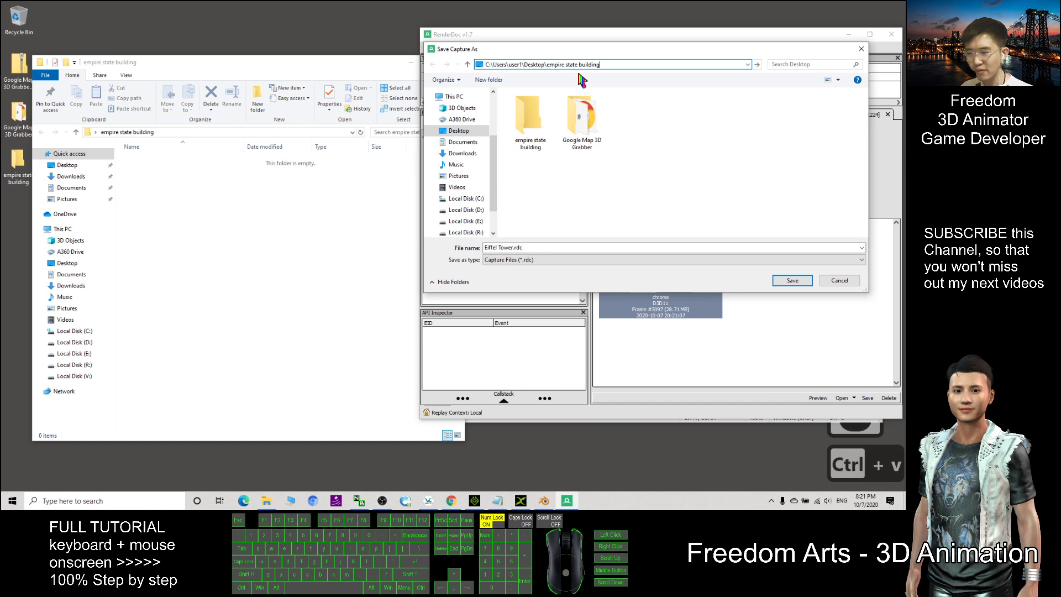
key("Return")
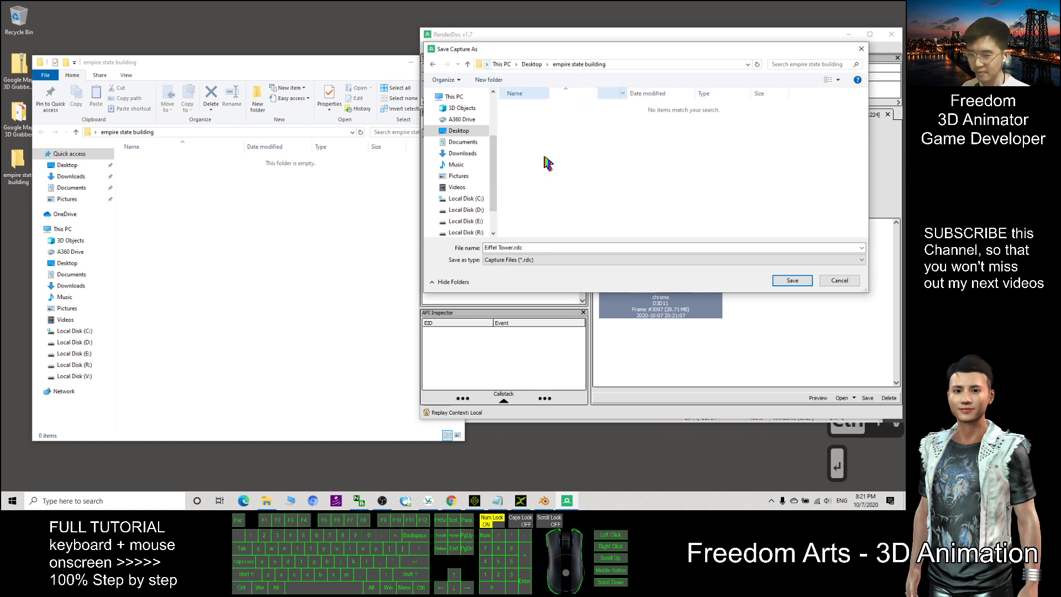
Name the capture file empire state building and save it as a Capture Files (*.rdc) file.
left_click(545, 248)
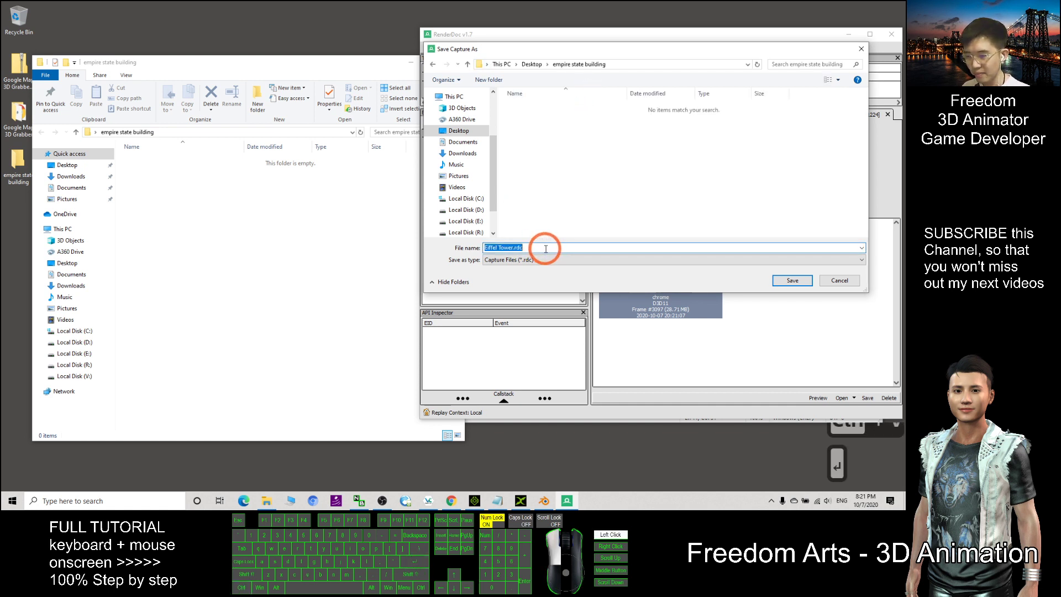
type("empire")
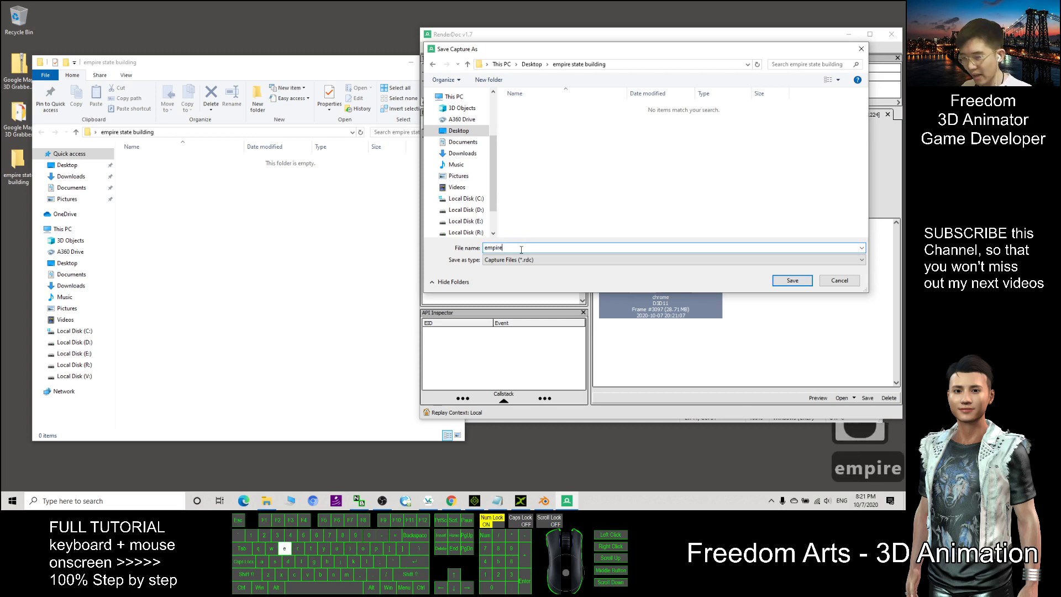
type(" state buil")
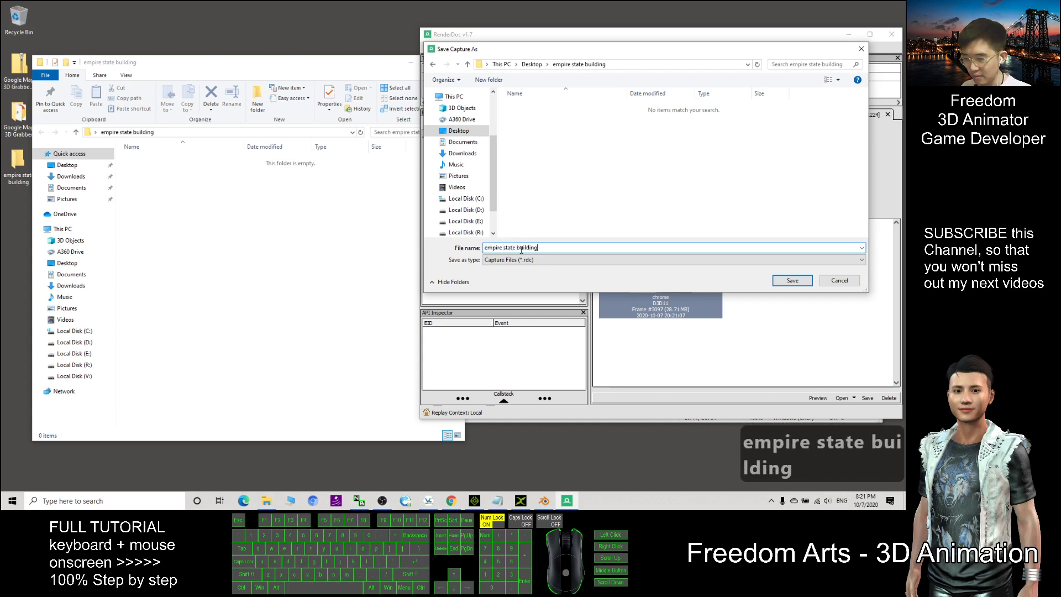
type("ding")
key("BackSpace")
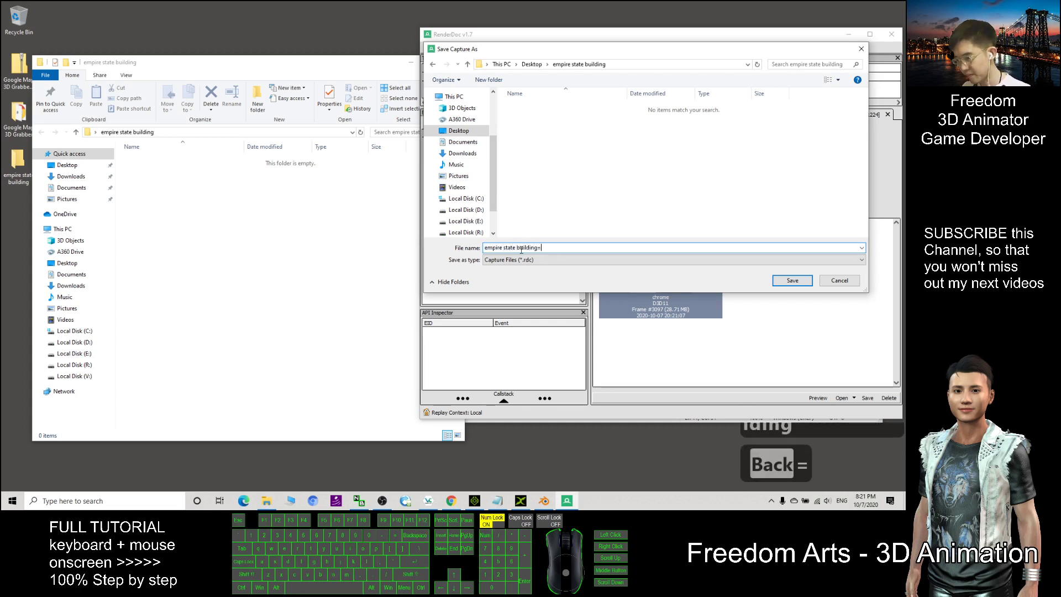
key("BackSpace")
left_click(793, 280)
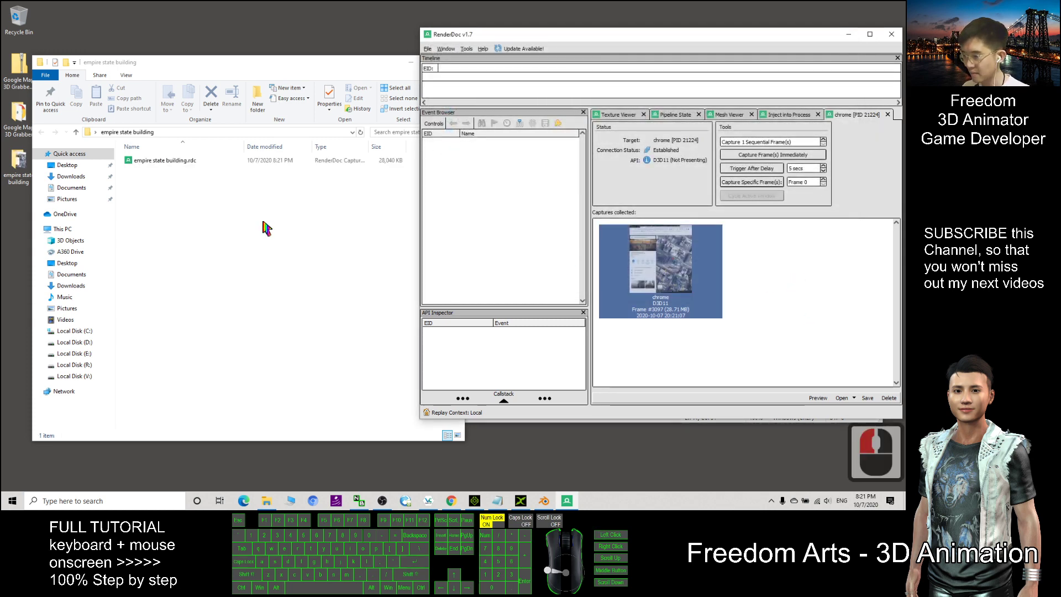
Select empire state building.rdc, switch to Blender and arrange its un-maximized window alongside the folder window.
left_click(174, 162)
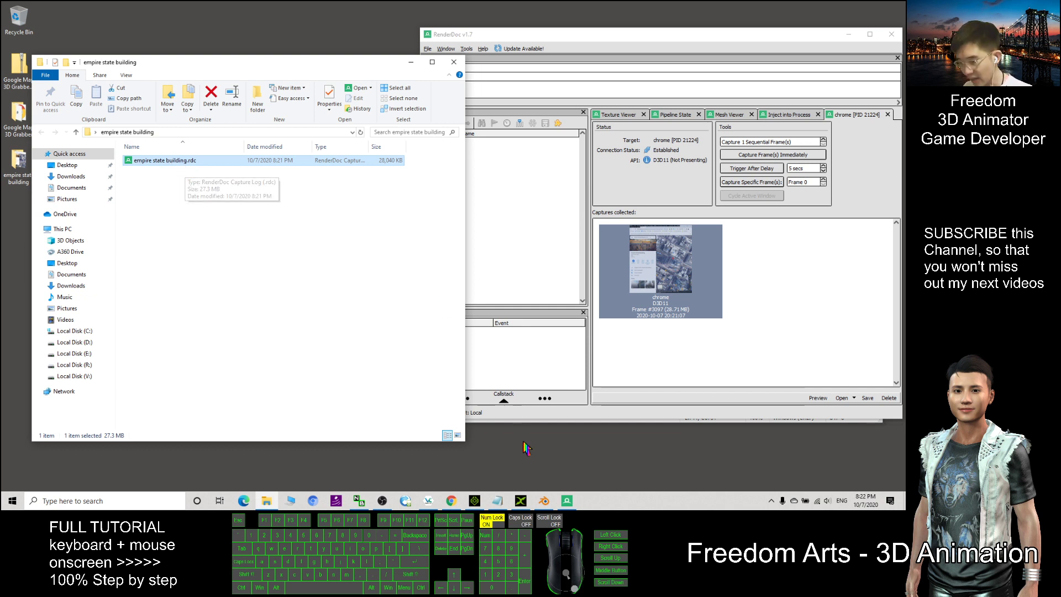
left_click(544, 500)
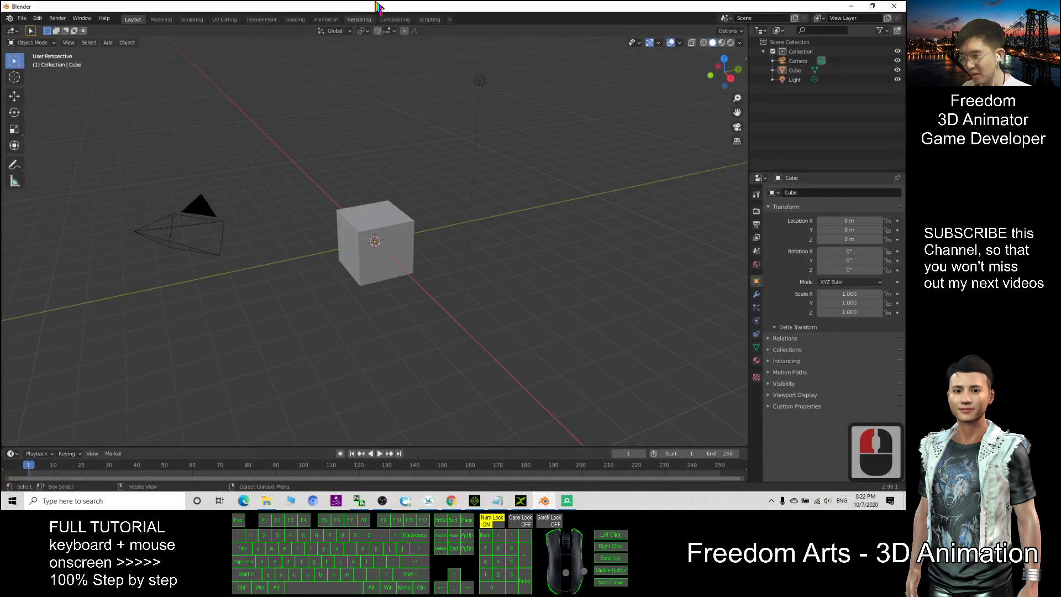
left_click_drag(379, 8, 562, 47)
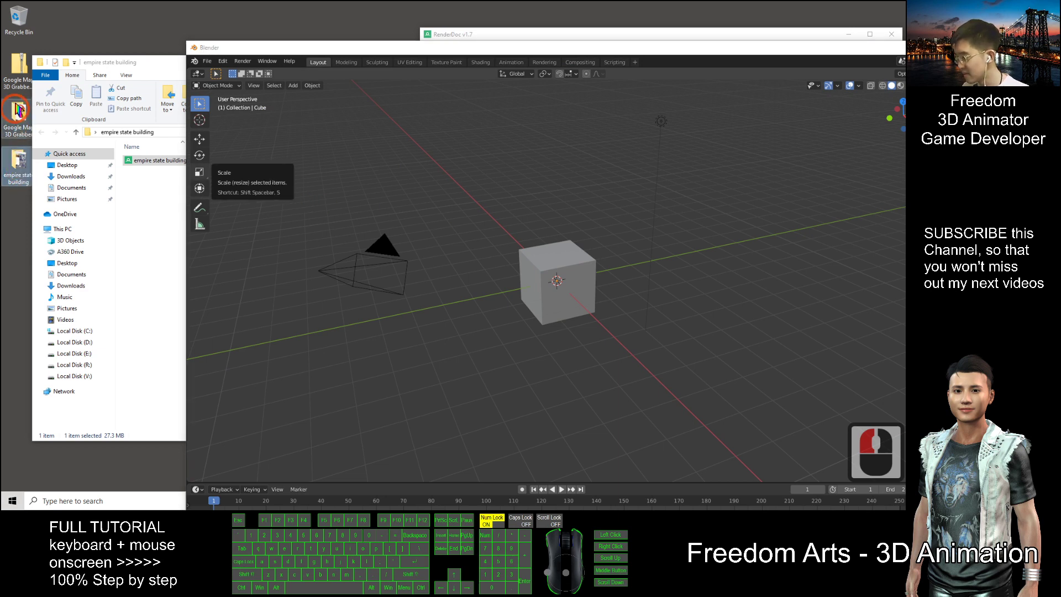
double_click(15, 75)
left_click_drag(105, 62, 117, 64)
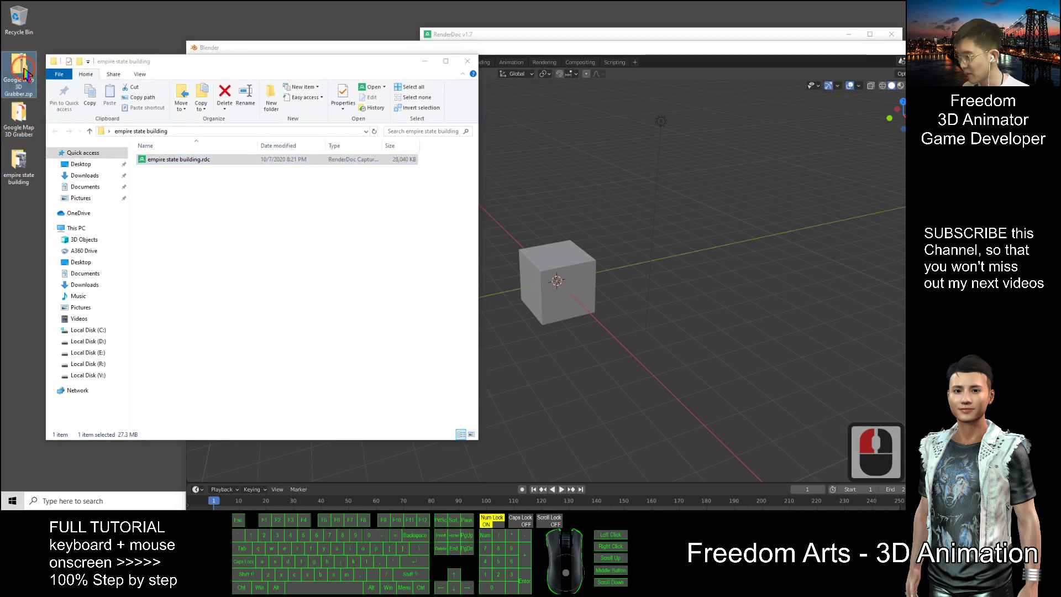
left_click_drag(615, 47, 627, 46)
left_click_drag(155, 62, 130, 59)
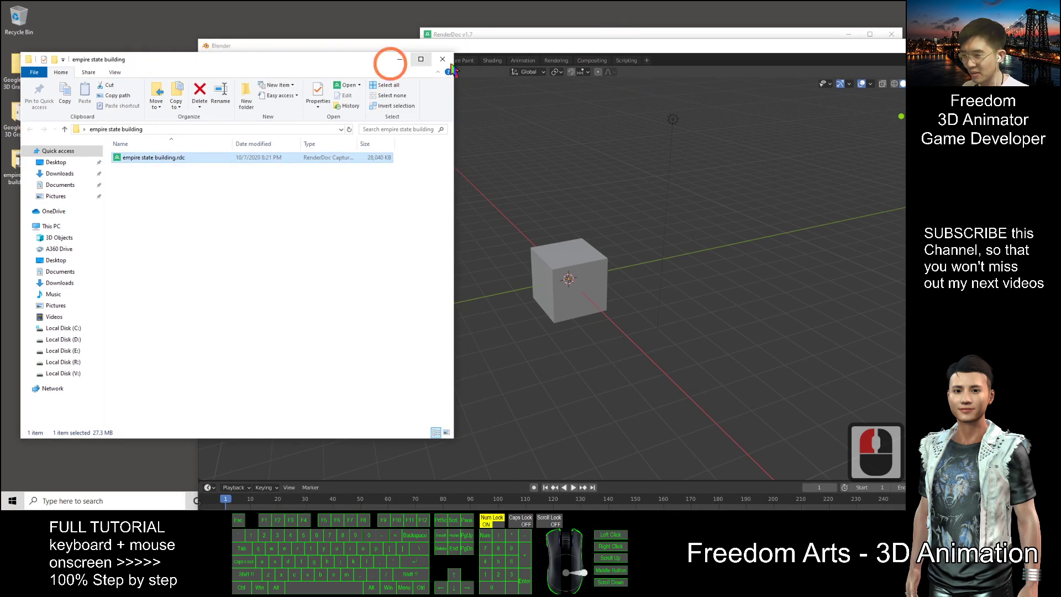